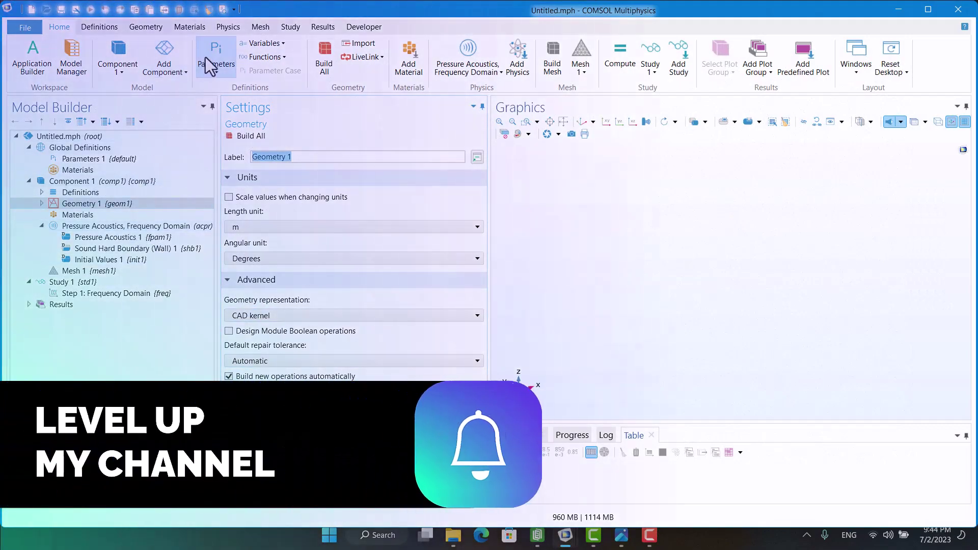
- Add an Interior Perforated Plate boundary condition to the Pressure Acoustics, Frequency Domain physics
click(226, 28)
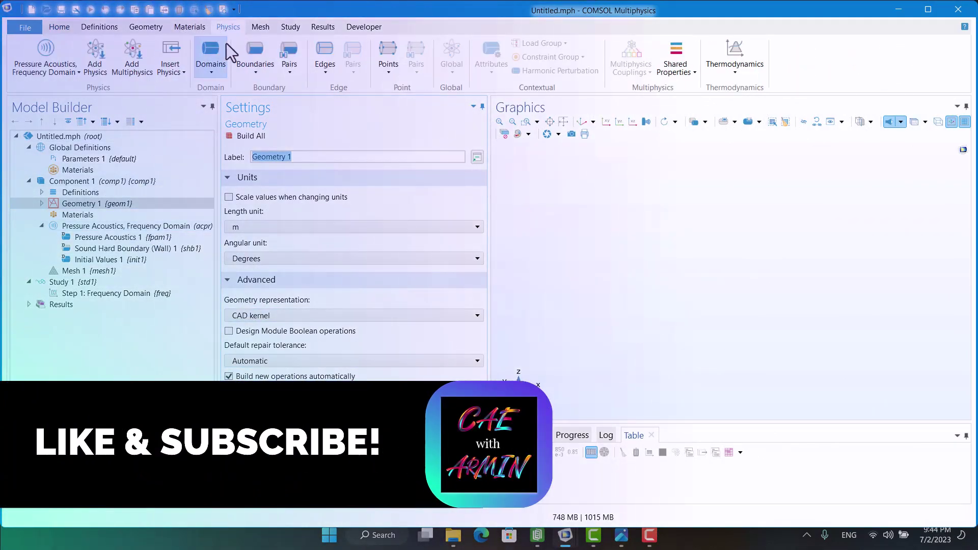
click(247, 66)
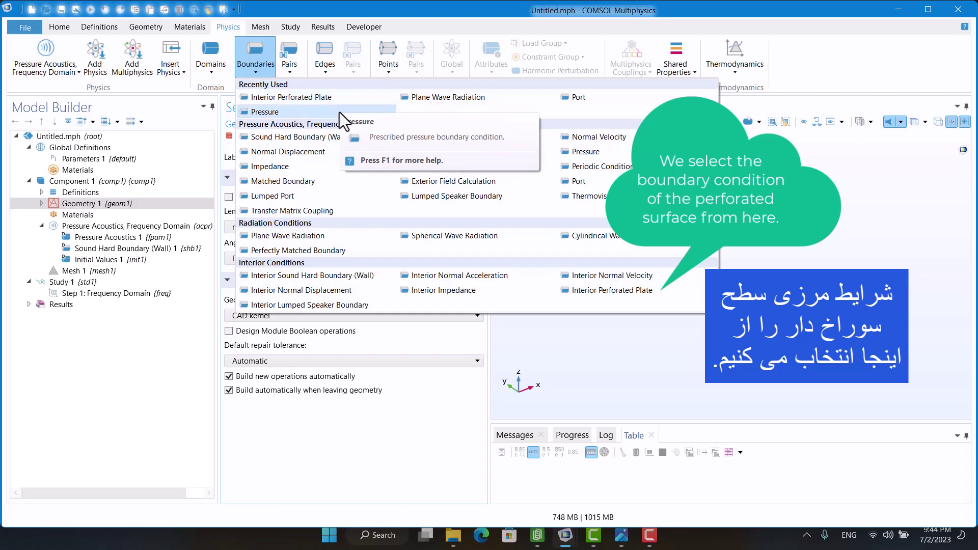
click(630, 297)
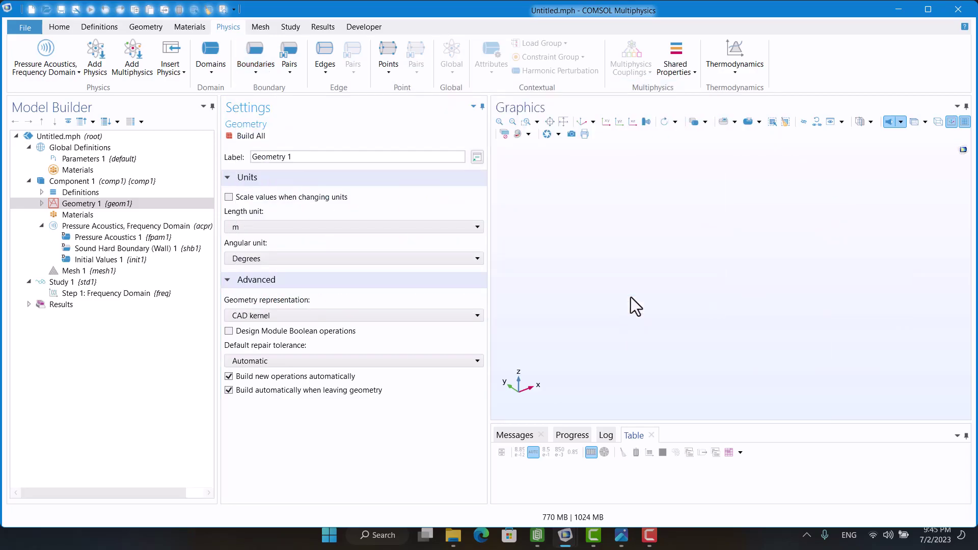
- Choose Thin plate as the model type of the interior perforated plate condition
scroll(478, 244, down, 5)
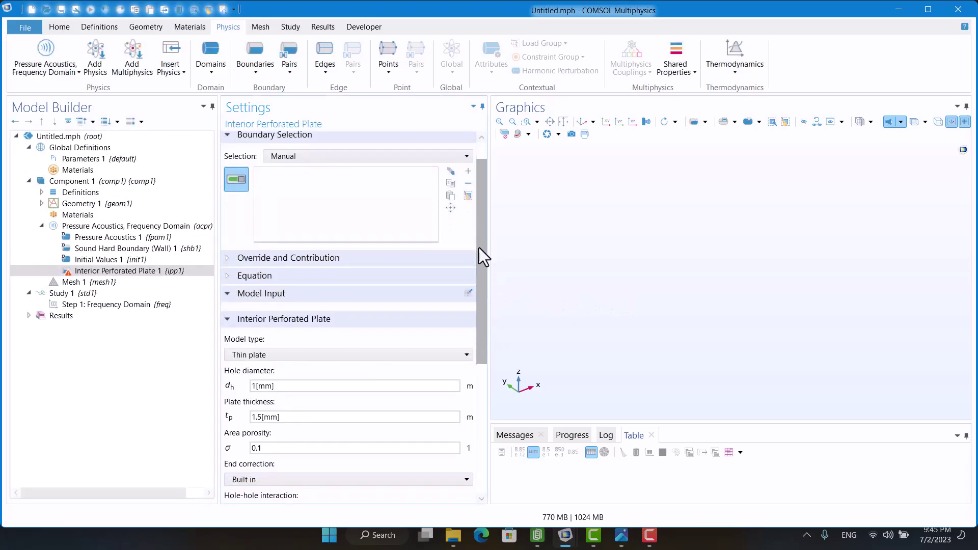
scroll(472, 304, down, 1)
click(240, 226)
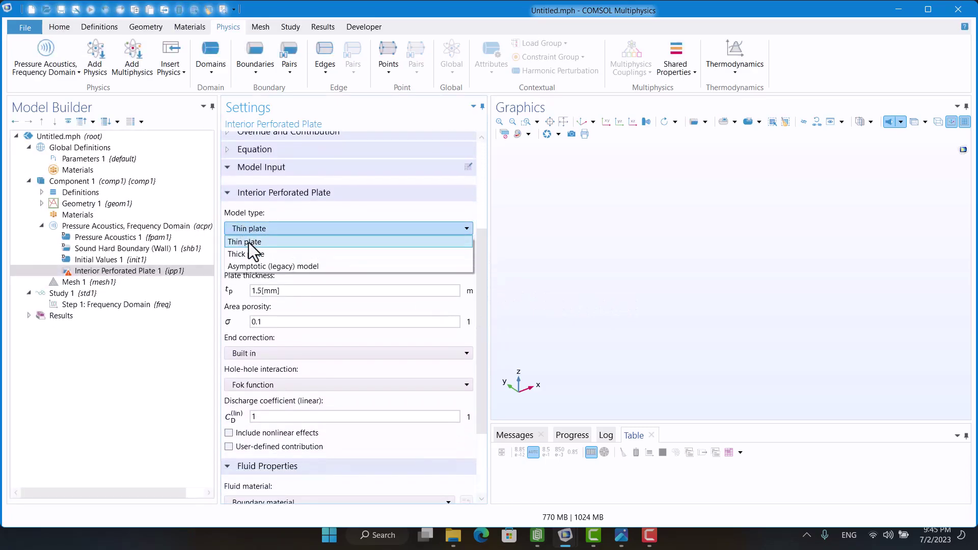
click(259, 241)
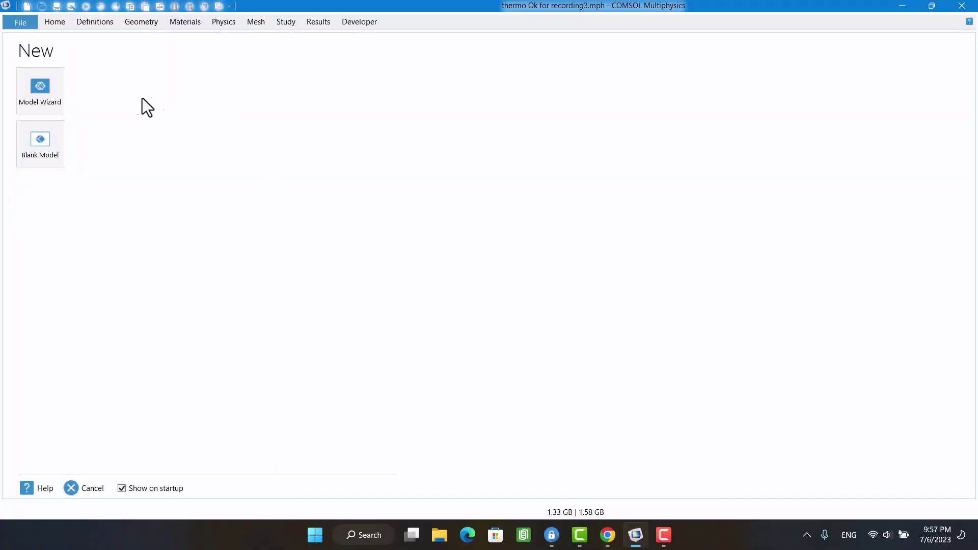
- Start a 3D model with the model wizard and add the Thermoviscous Acoustics, Frequency Domain (ta) physics interface
click(60, 96)
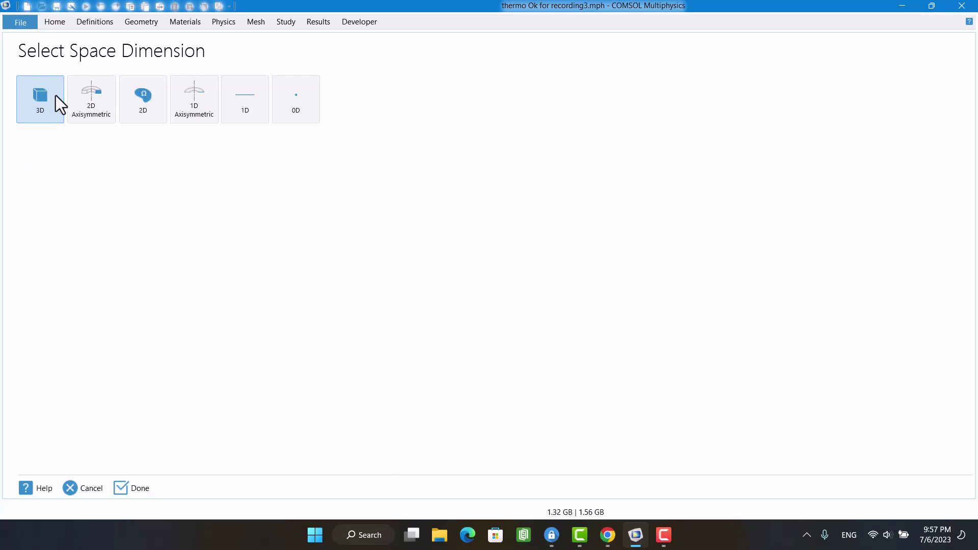
click(56, 96)
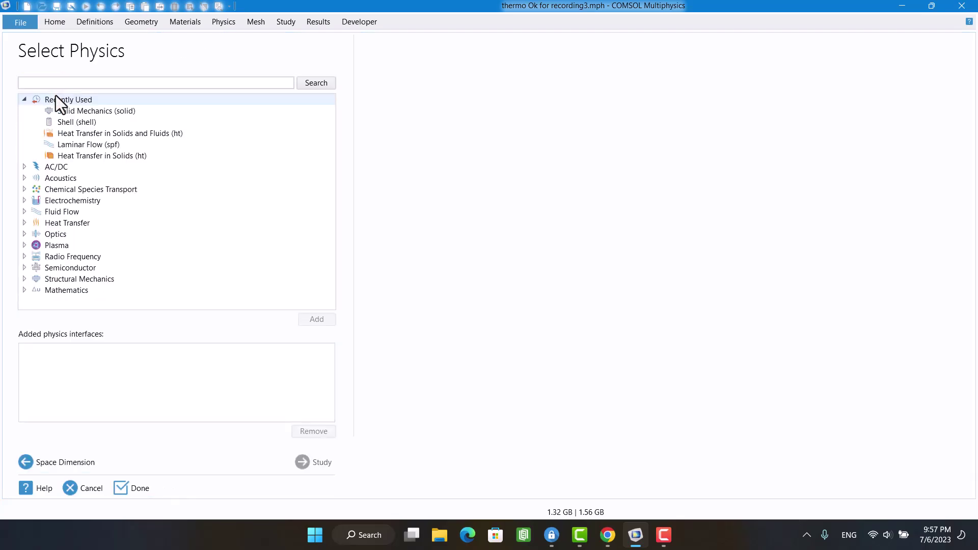
click(24, 181)
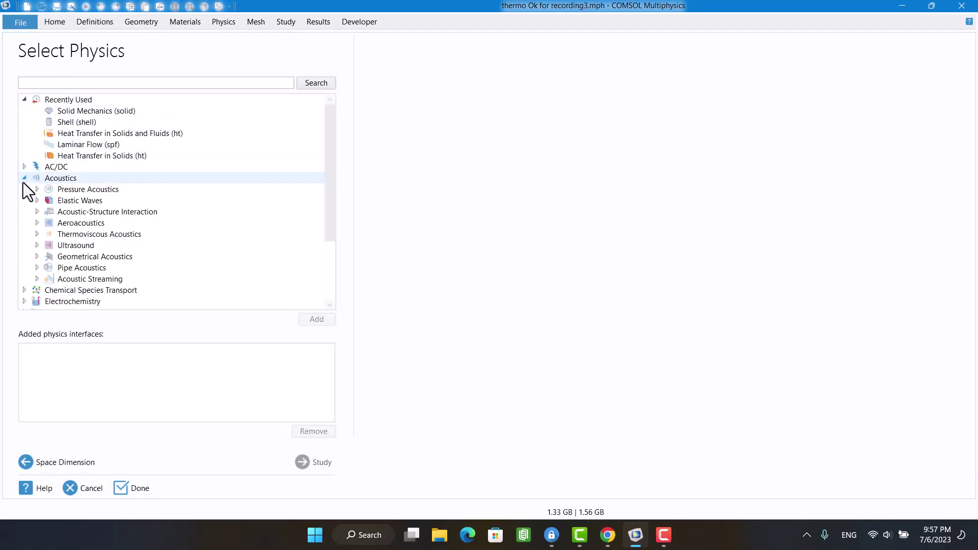
click(35, 234)
click(87, 246)
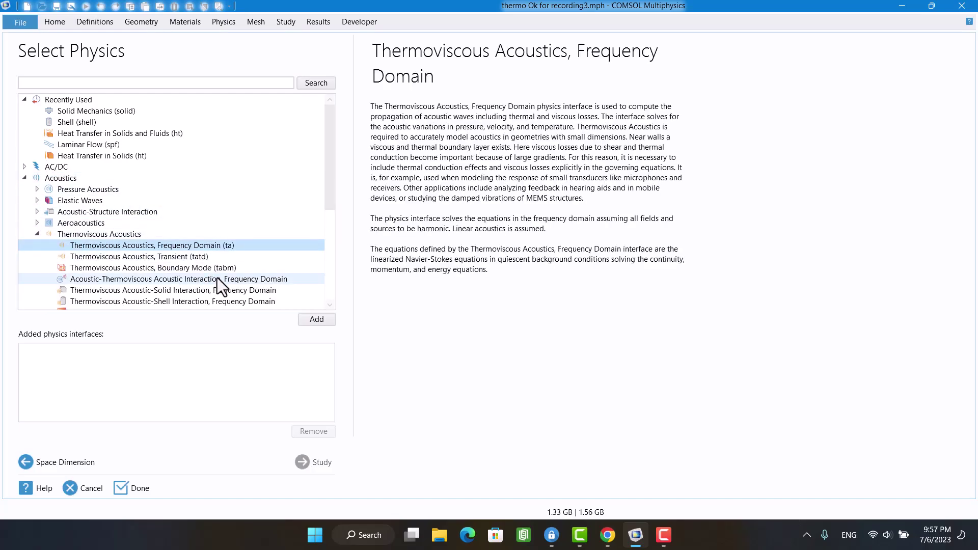
click(299, 316)
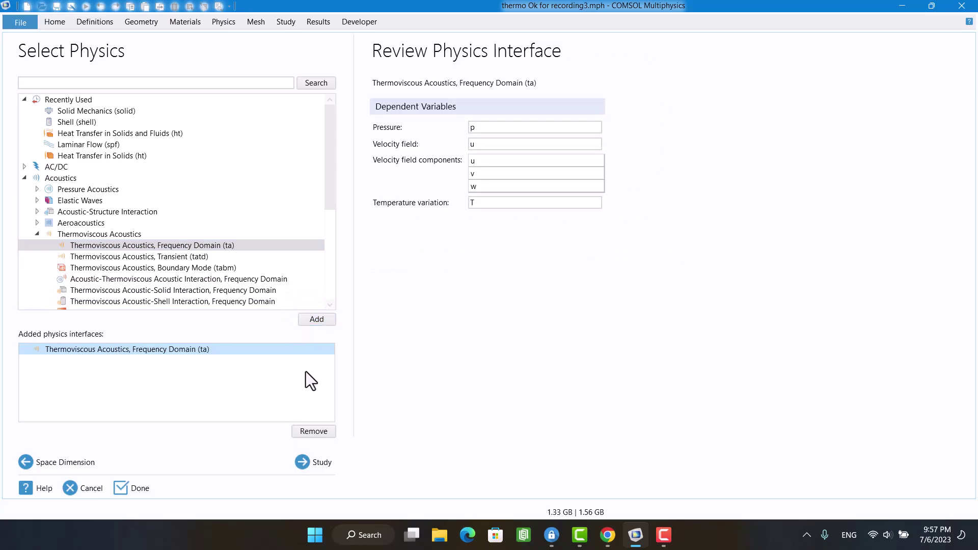
- Choose a Frequency Domain study and finish the model setup without saving changes to the previously open file
click(318, 462)
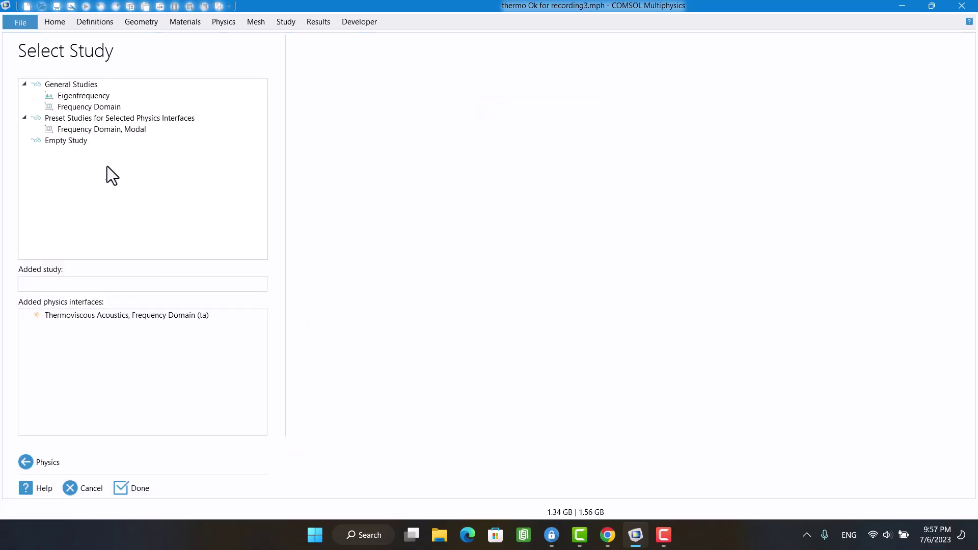
click(88, 108)
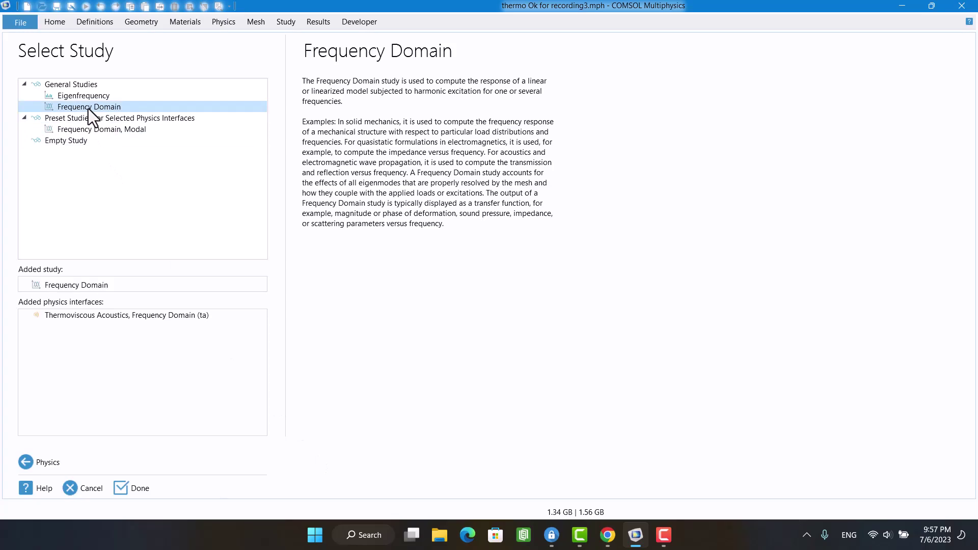
click(140, 488)
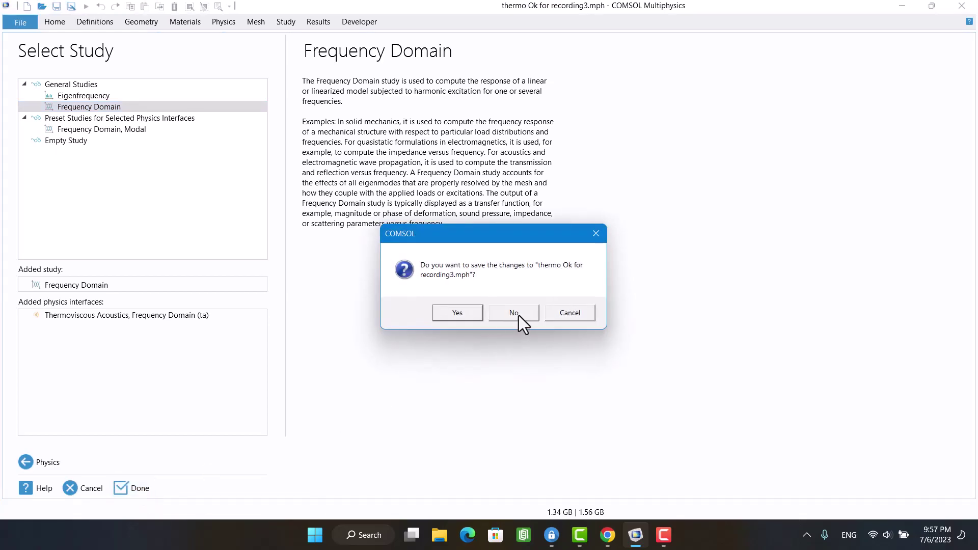
click(514, 313)
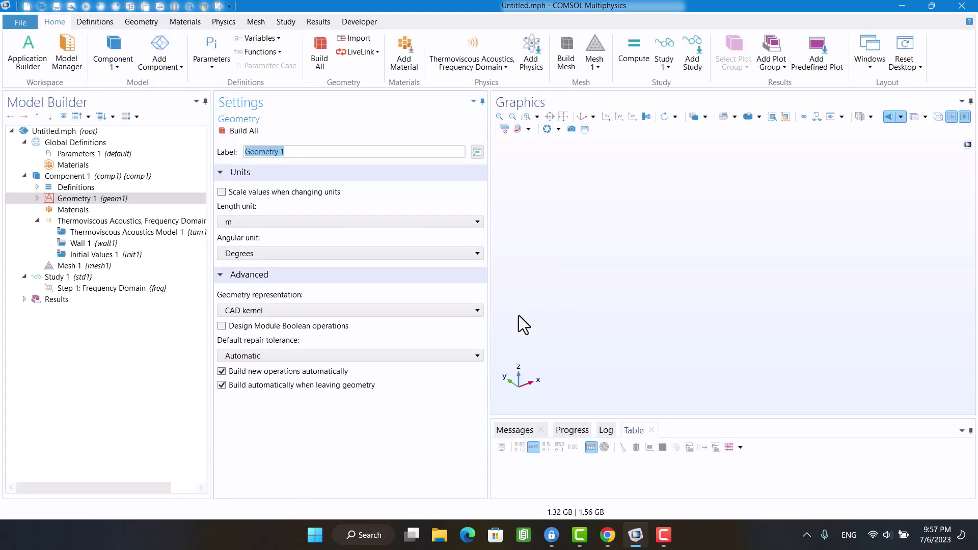
- Insert the geometry sequence from the file "thermo Ok for recording" in the Etc folder and build all its objects
click(38, 198)
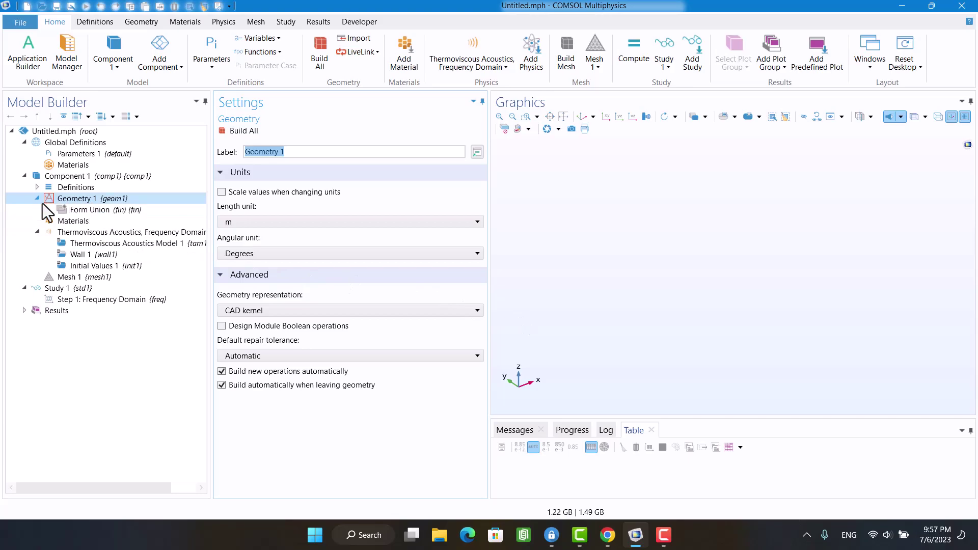
right_click(84, 198)
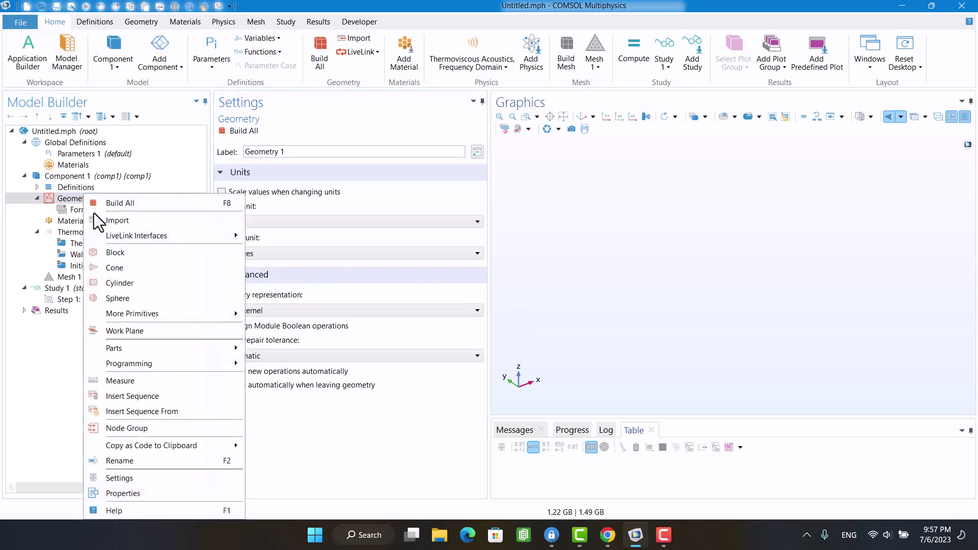
click(118, 398)
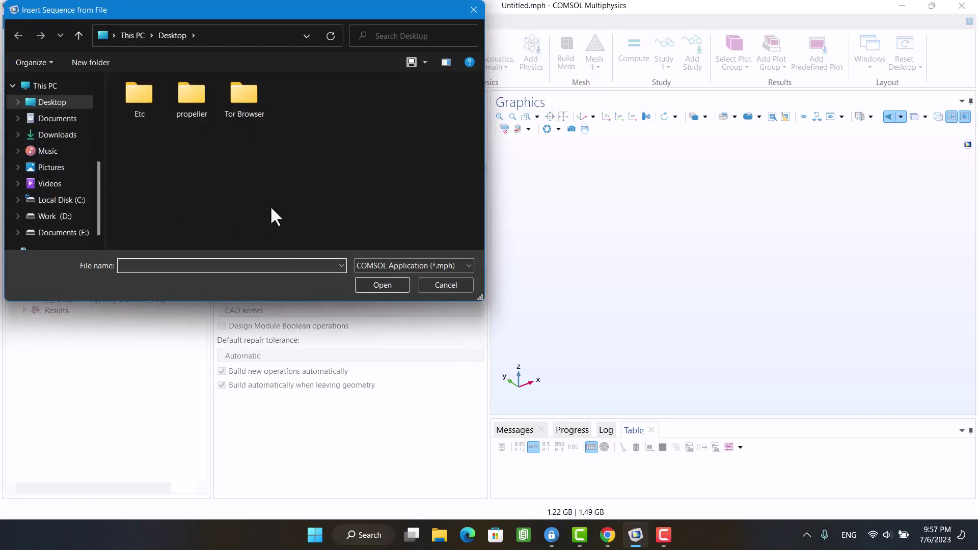
double_click(155, 106)
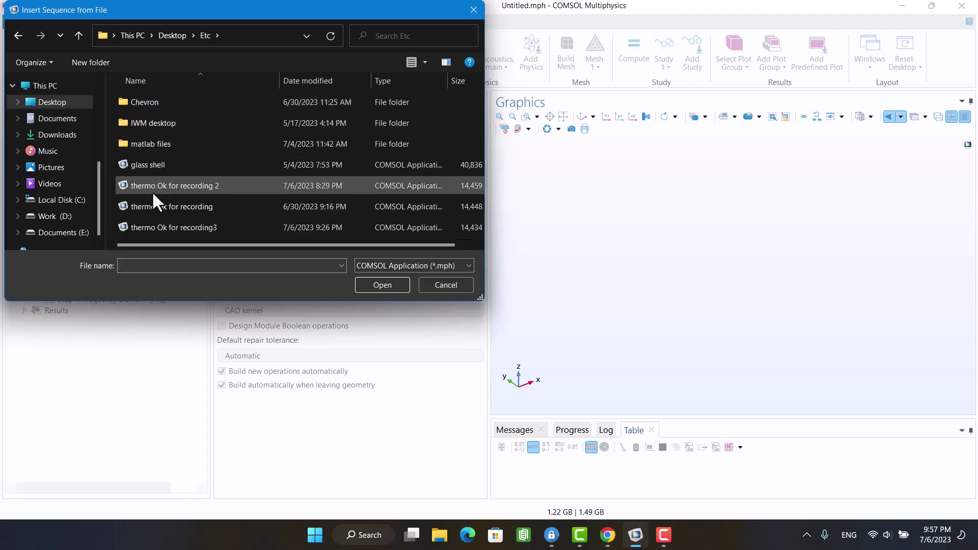
double_click(154, 206)
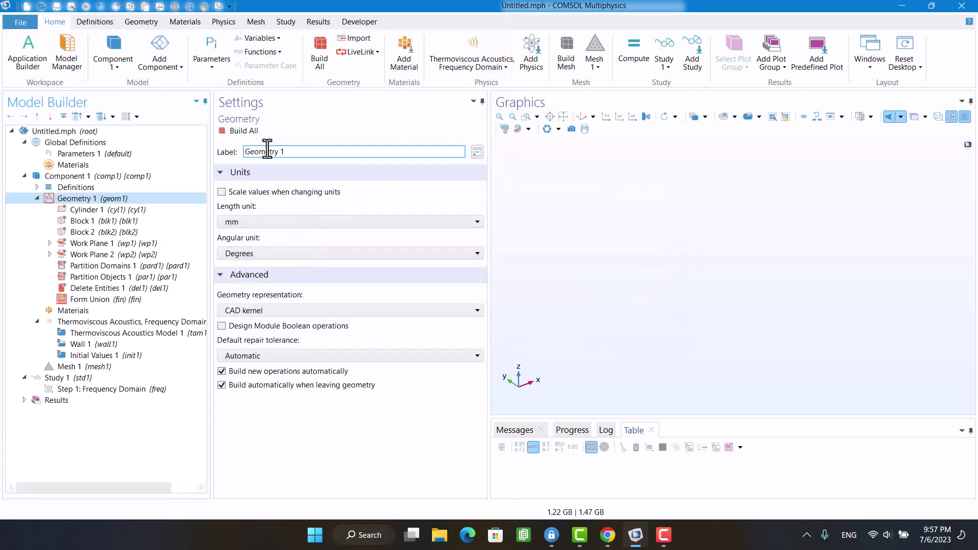
click(250, 131)
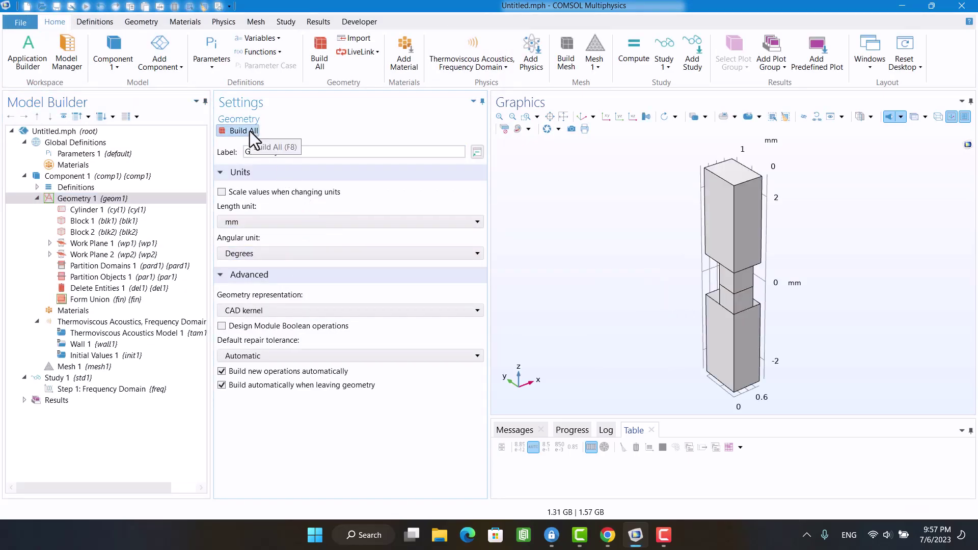
drag(683, 192, 616, 284)
click(38, 187)
mouse_move(543, 238)
mouse_down()
mouse_move(557, 212)
mouse_move(535, 211)
mouse_move(548, 227)
mouse_up()
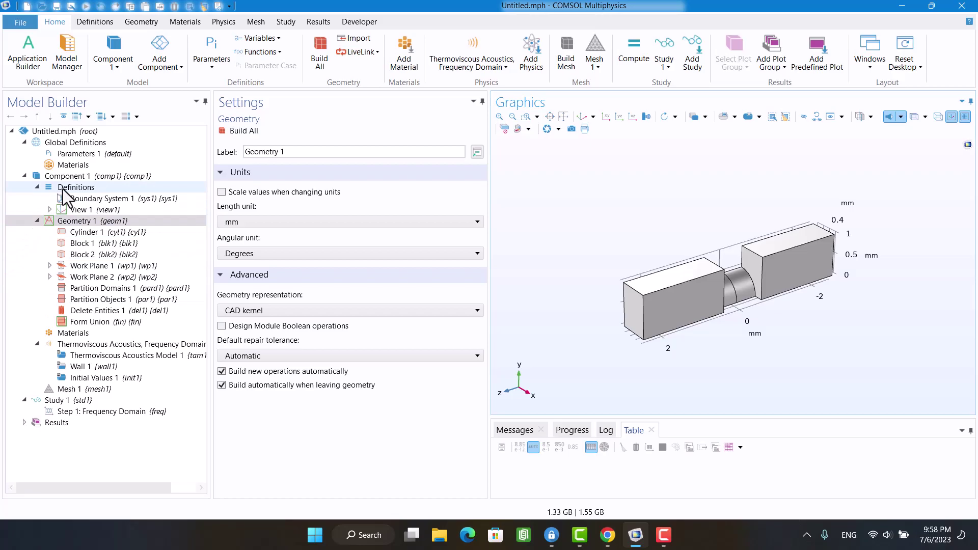
- Add a global parameter c0 with the expression 343[m/s]
click(77, 155)
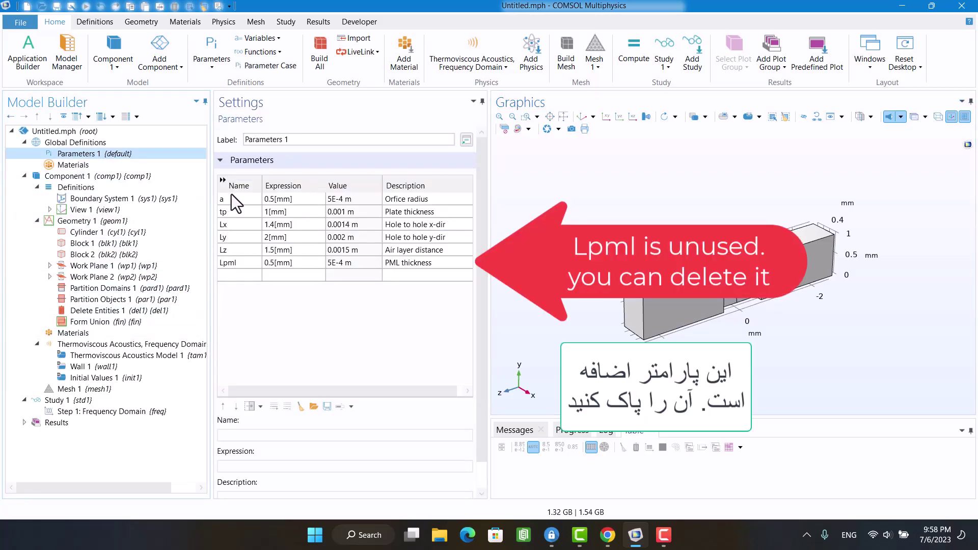
click(230, 276)
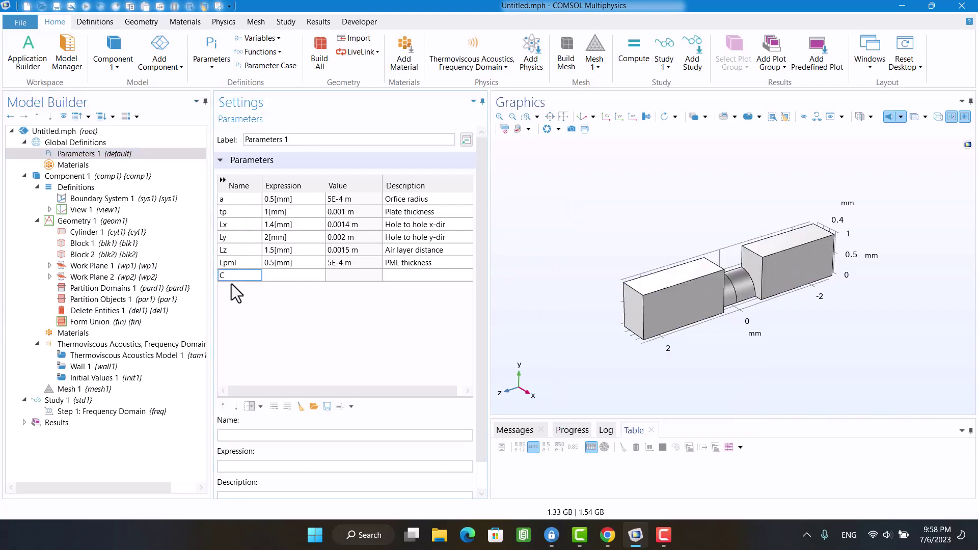
text(c0)
key(Tab)
text(3)
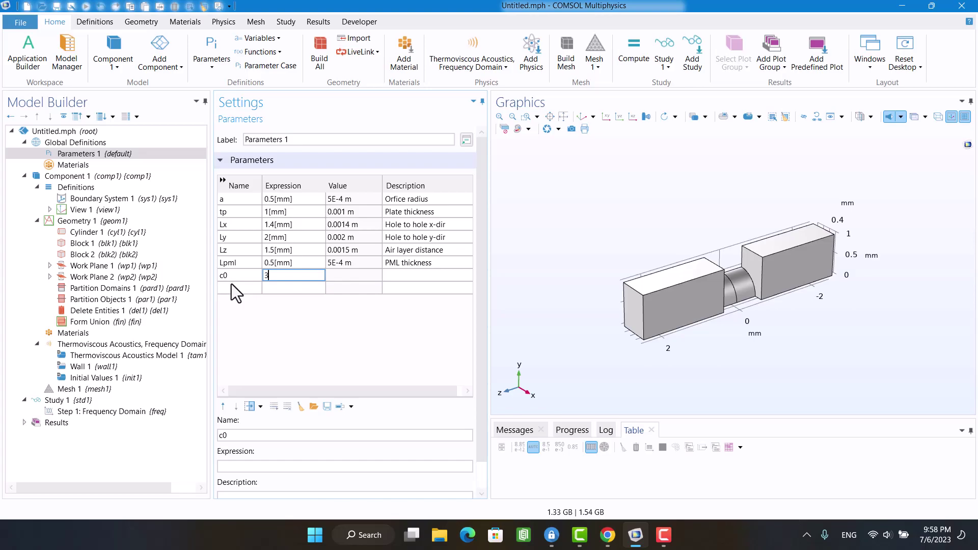
text(43[])
text(m/s)
key(Return)
- Add a global parameter rho0 with the expression 1.21 [kg/m^3]
click(232, 288)
text(rho0)
key(Tab)
text(1)
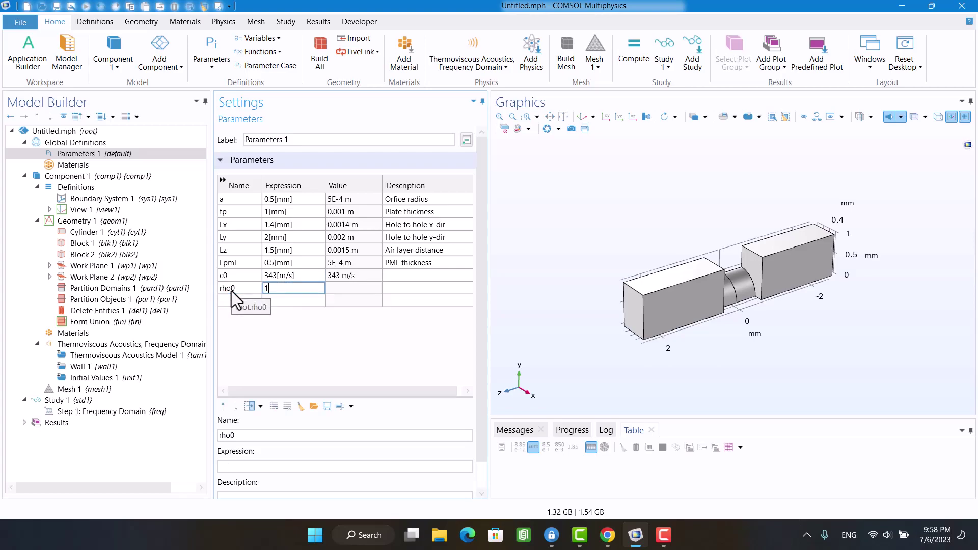
text(.21 [)
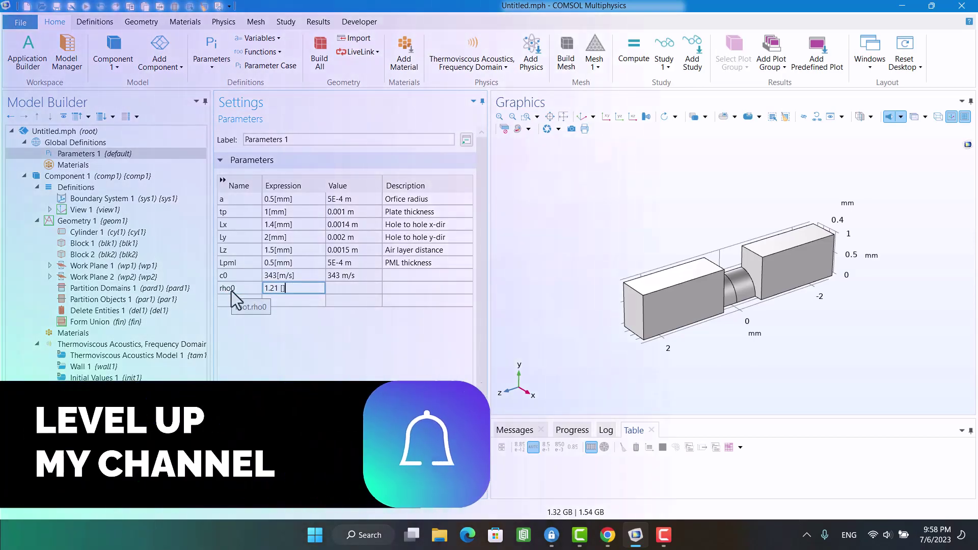
text(m/)
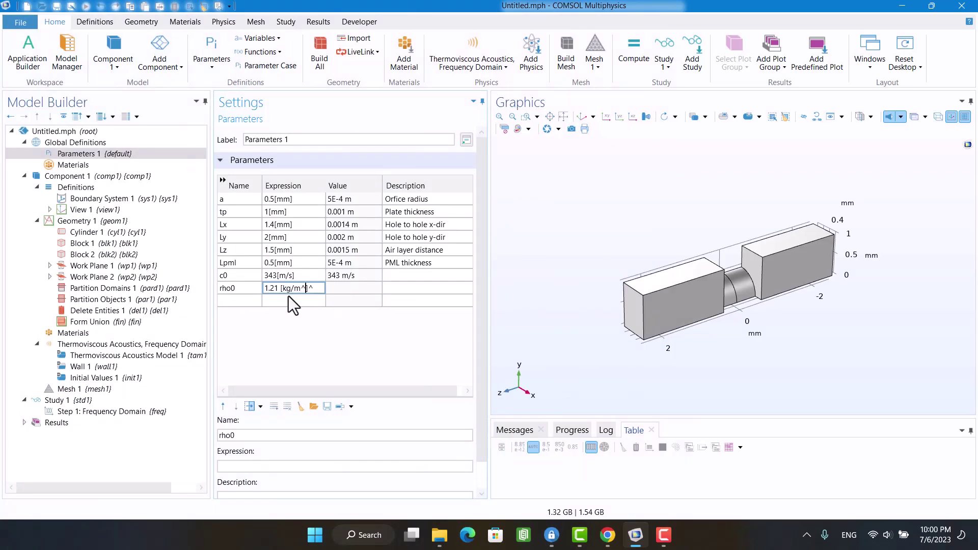
key(Return)
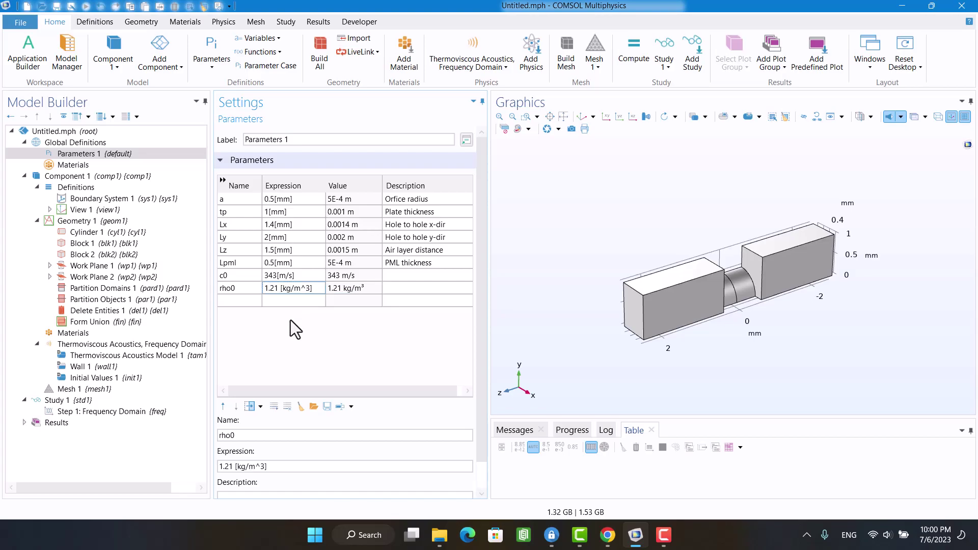
- Add an Integration nonlocal coupling to the component's definitions
click(91, 200)
right_click(84, 188)
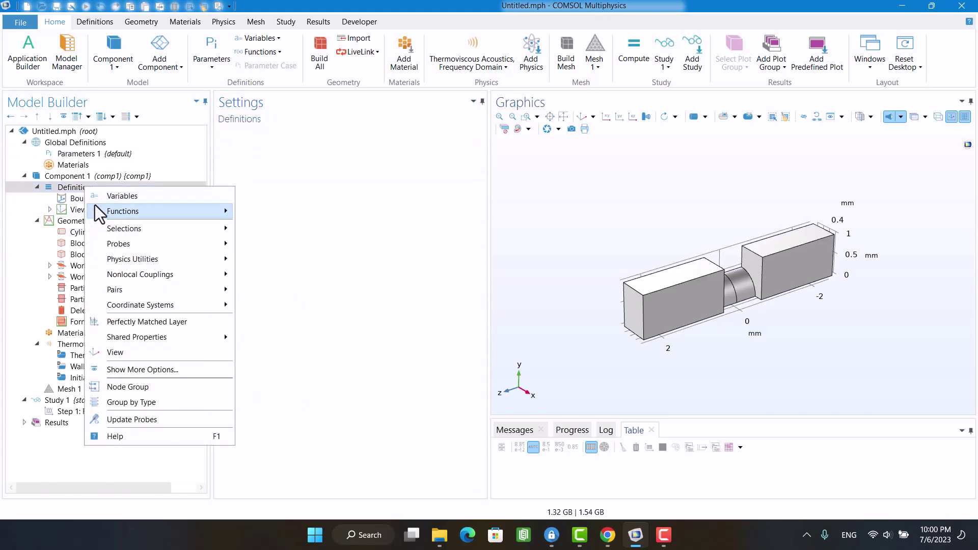
mouse_move(96, 205)
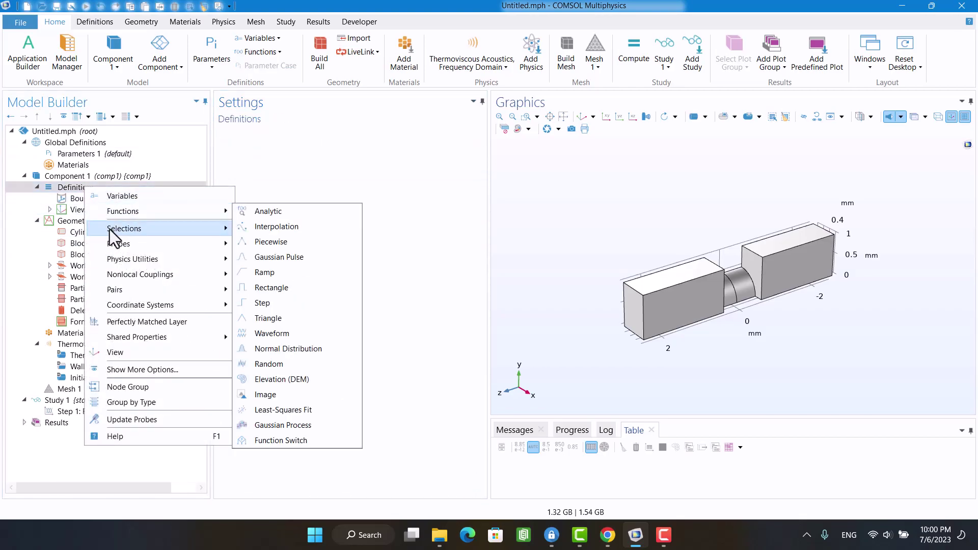
mouse_move(168, 274)
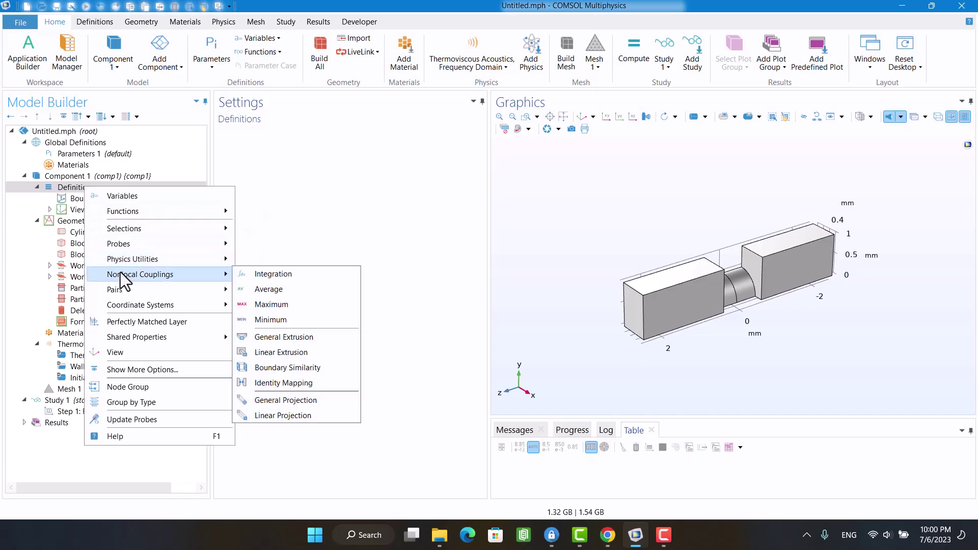
click(252, 278)
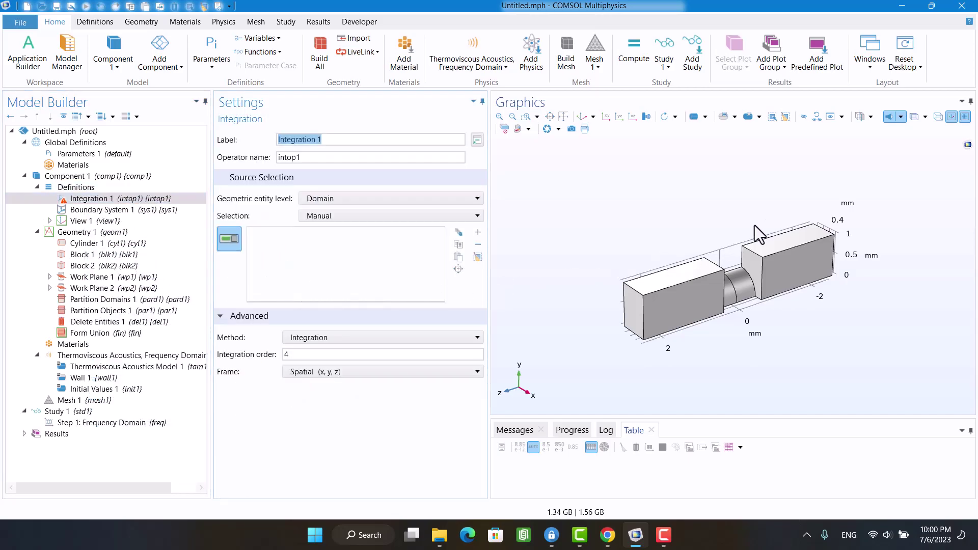
- Make the geometry transparent, set the integration's source level to Boundary and select boundary 15, the block face surrounding the orifice end
click(914, 116)
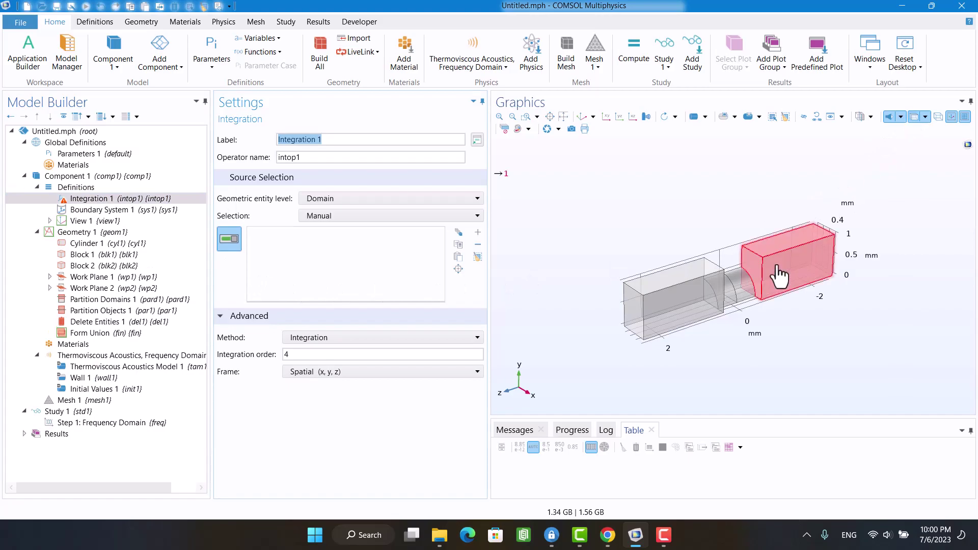
scroll(747, 244, up, 5)
click(351, 199)
click(326, 224)
click(733, 279)
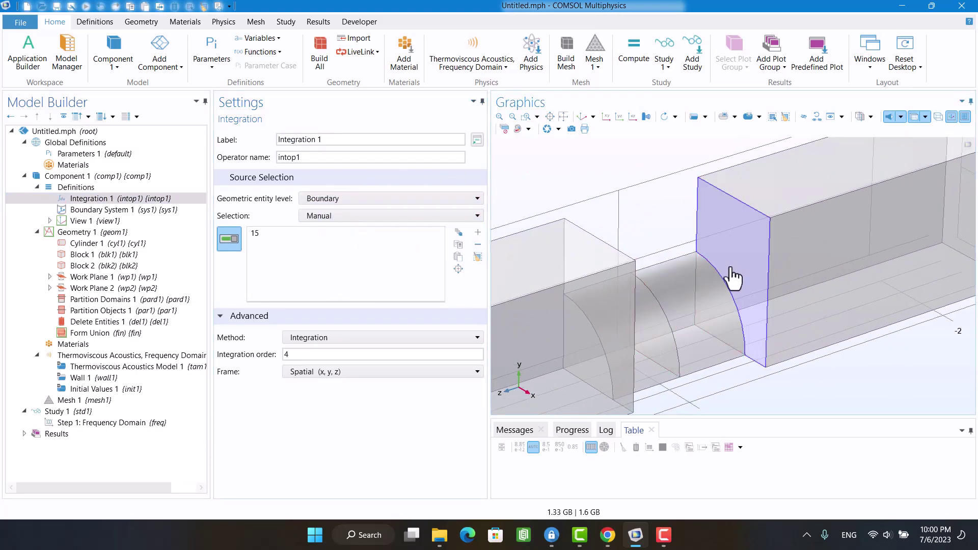
- Add boundary 6, the orifice end face, to the first integration's selection and name its operator intop_in
key(Down)
key(Down)
click(718, 308)
click(327, 161)
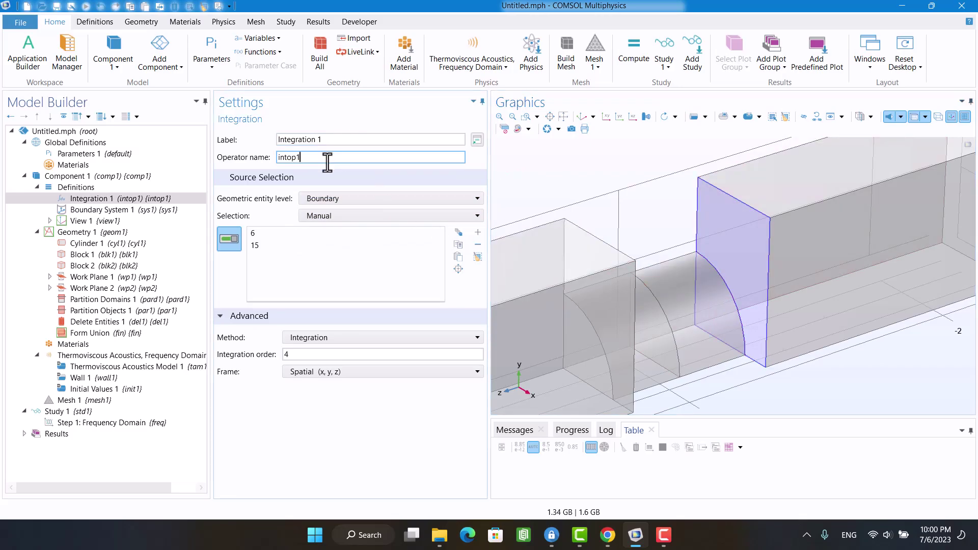
text(_in)
key(Return)
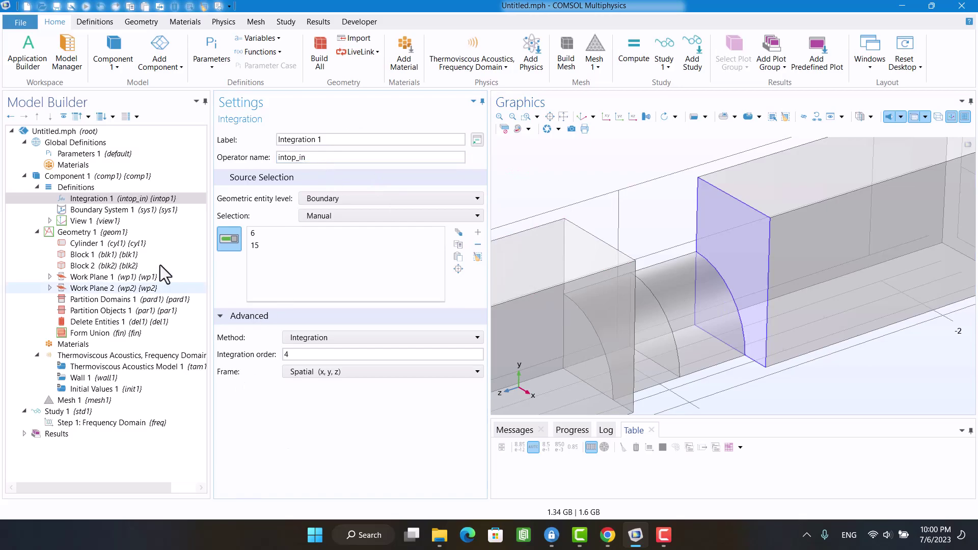
- Add a second Integration nonlocal coupling to the component's definitions and name its operator intop_out
right_click(90, 188)
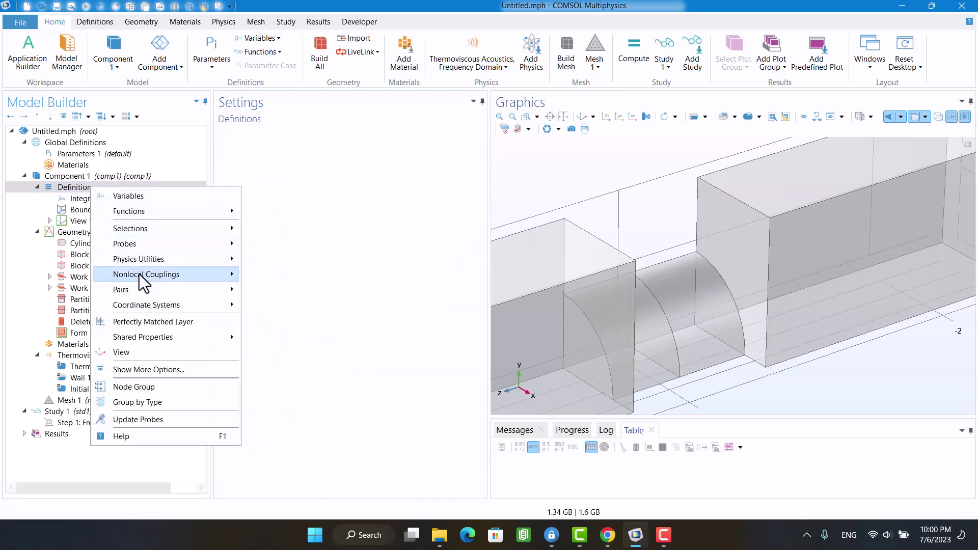
mouse_move(139, 274)
click(283, 279)
click(320, 155)
key(BackSpace)
text(_out)
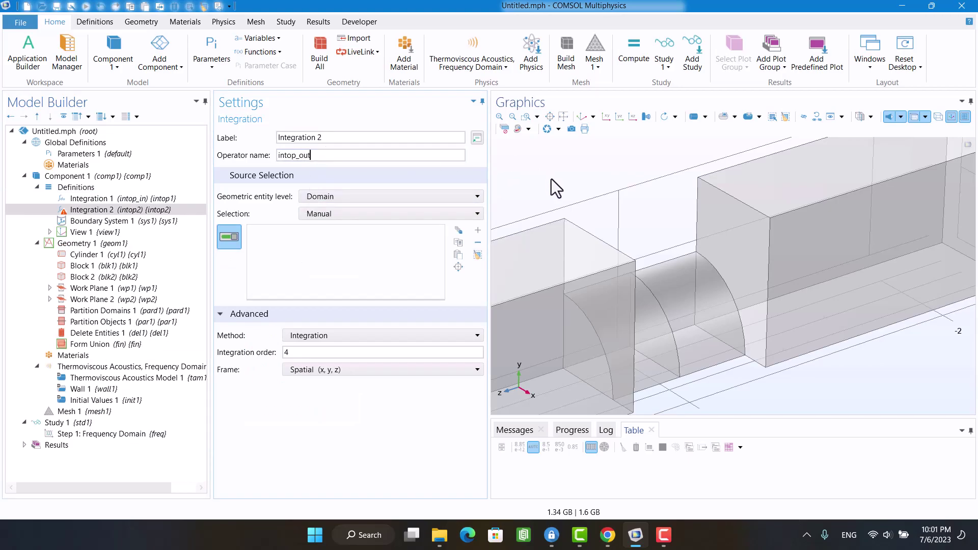
click(555, 188)
- Set the intop_out source level to Boundary and select boundaries 12 and 17 at the orifice's other end
click(393, 197)
click(384, 222)
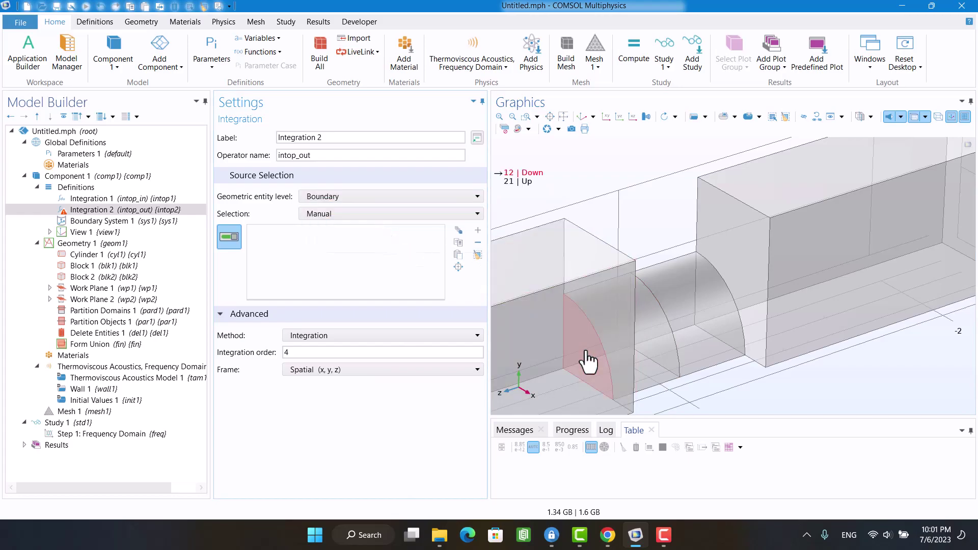
click(588, 361)
click(601, 326)
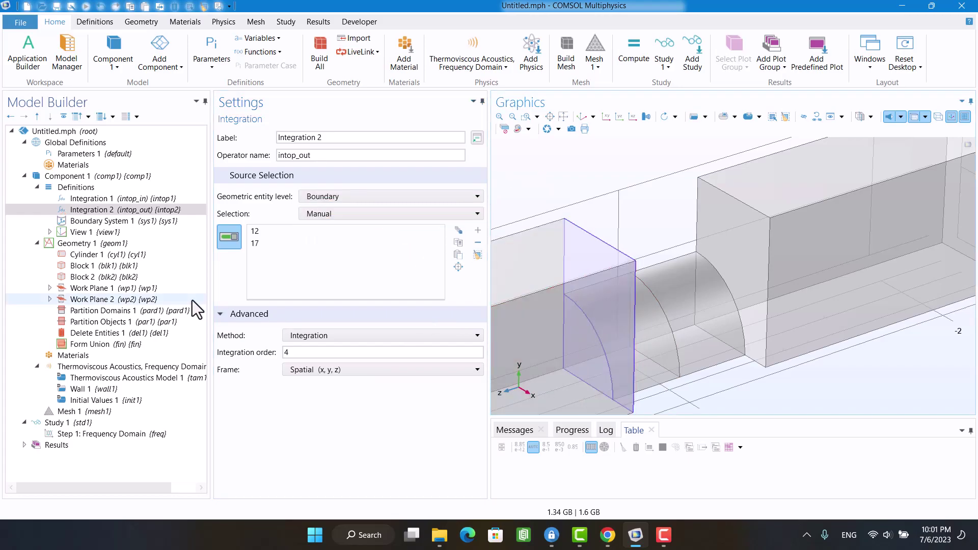
- Add a third Integration nonlocal coupling at Boundary level and select boundary 9, the cross-section midway along the orifice
right_click(79, 188)
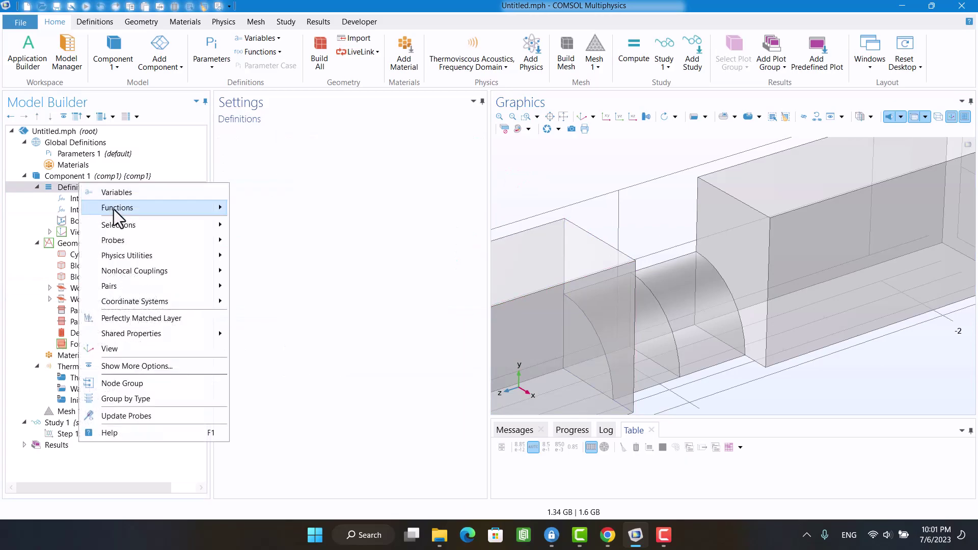
mouse_move(130, 209)
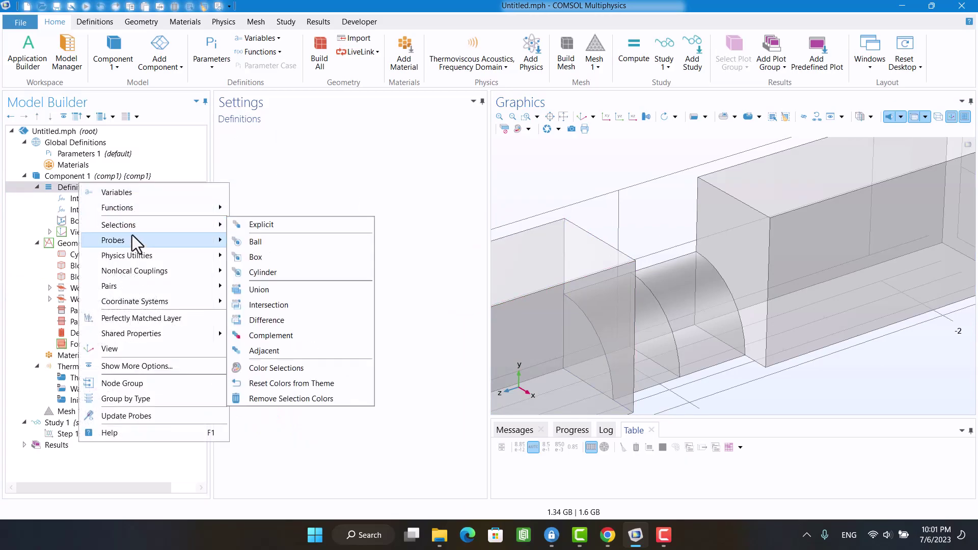
mouse_move(133, 269)
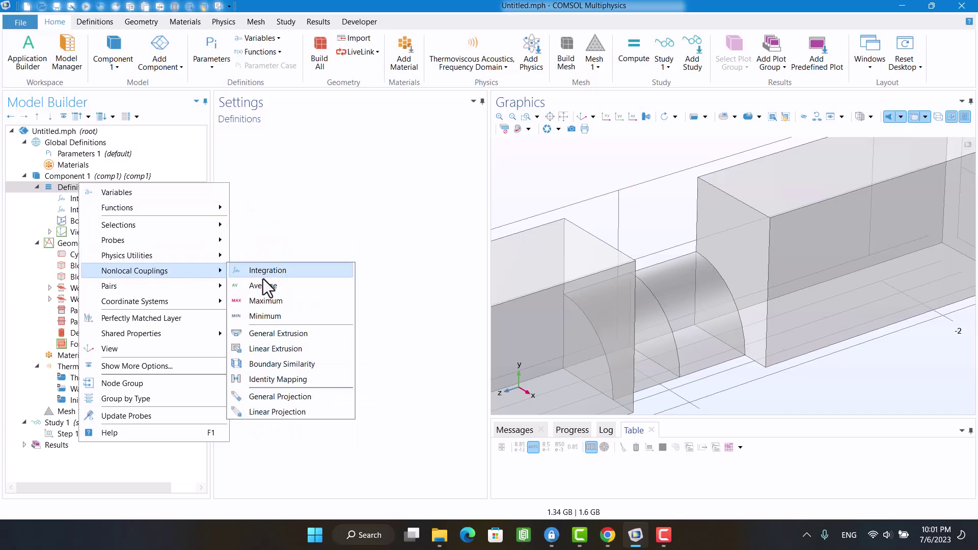
click(282, 273)
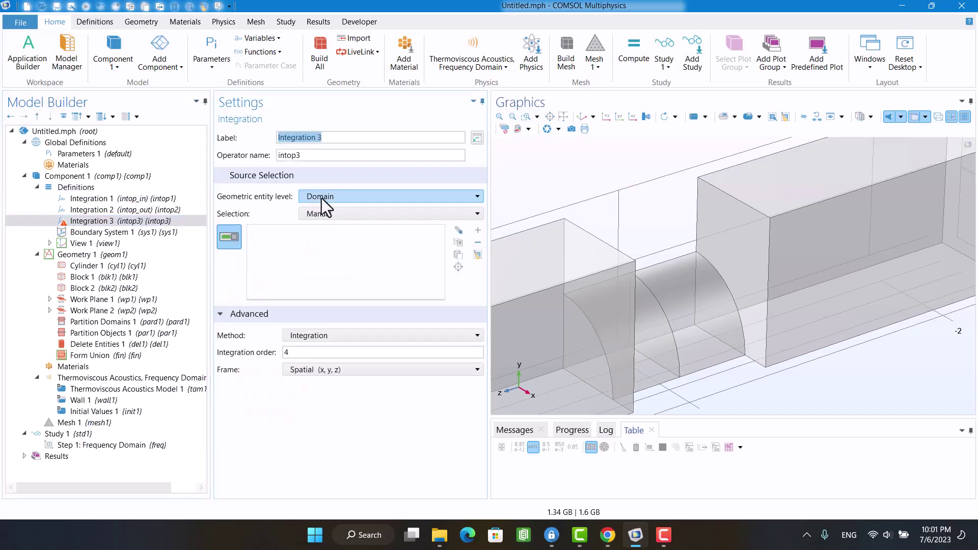
click(322, 198)
click(321, 223)
click(662, 349)
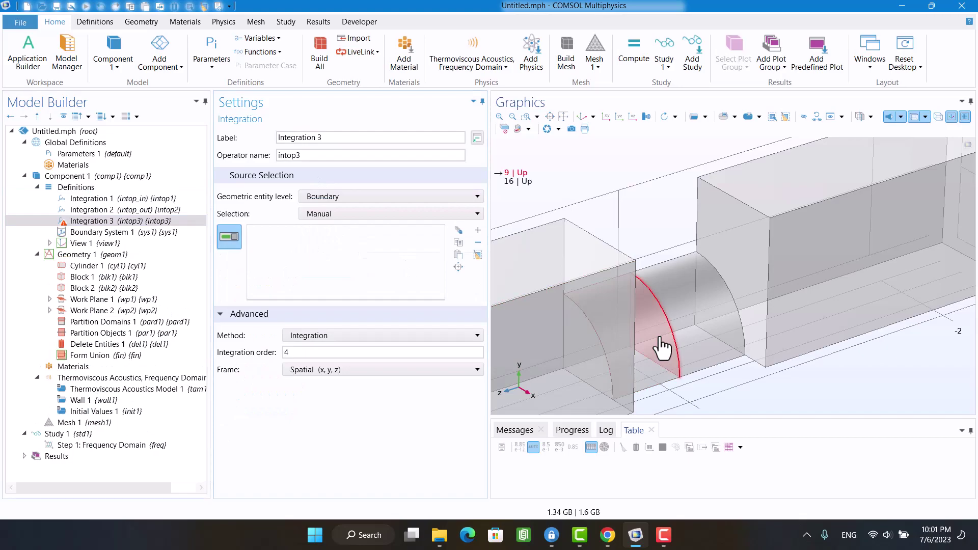
- Name the third integration's operator intop_mid
click(379, 155)
key(BackSpace)
text(_mid)
key(Return)
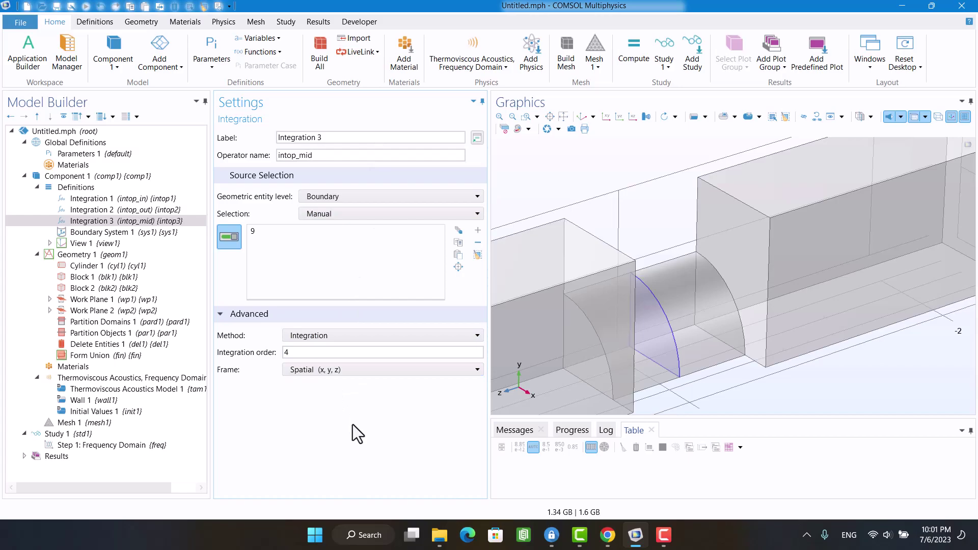
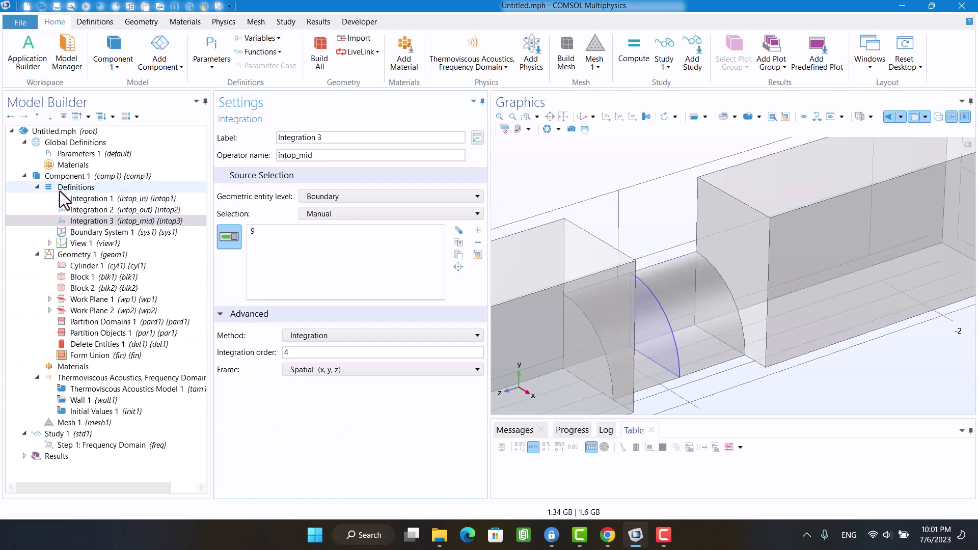
- Add a Variables node to the component's definitions and load its variables from the text file on the Desktop
right_click(58, 191)
click(68, 200)
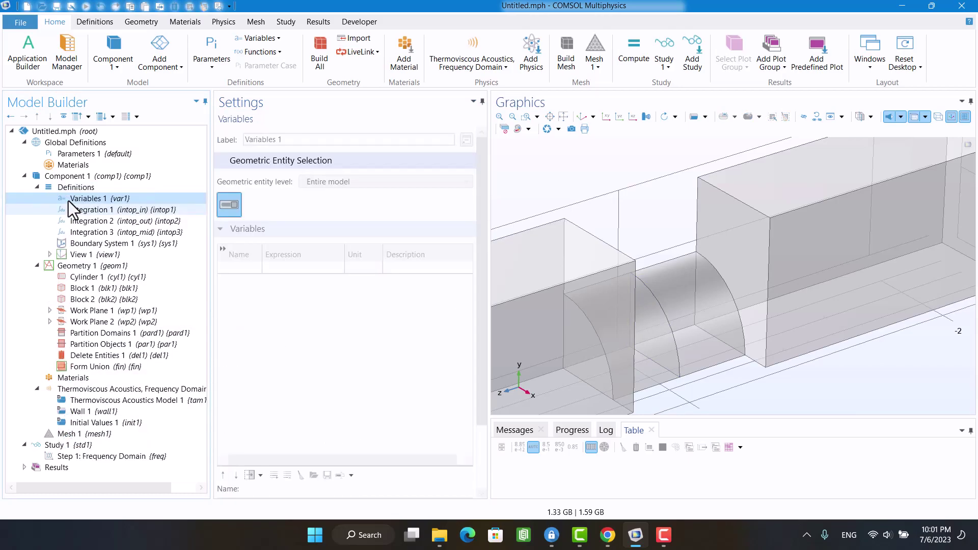
click(313, 475)
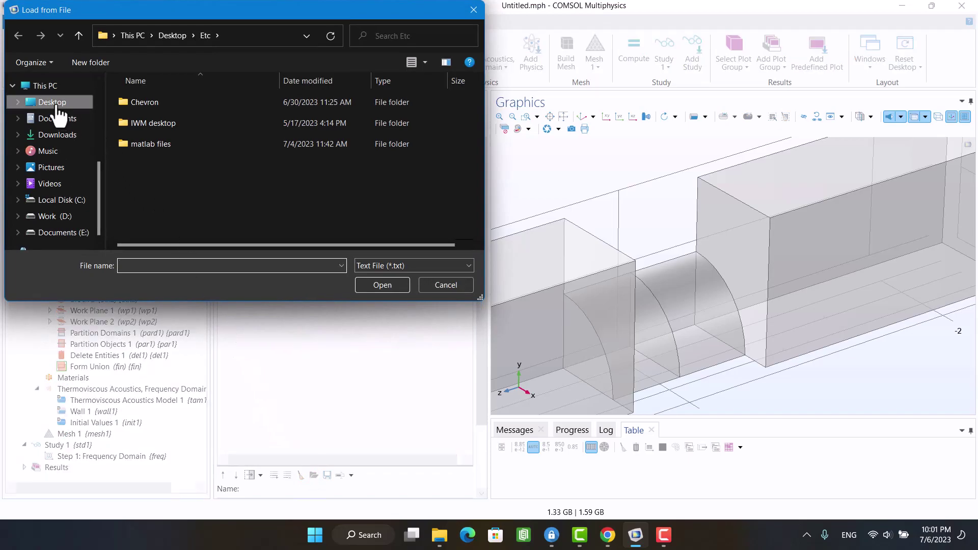
click(52, 102)
double_click(338, 100)
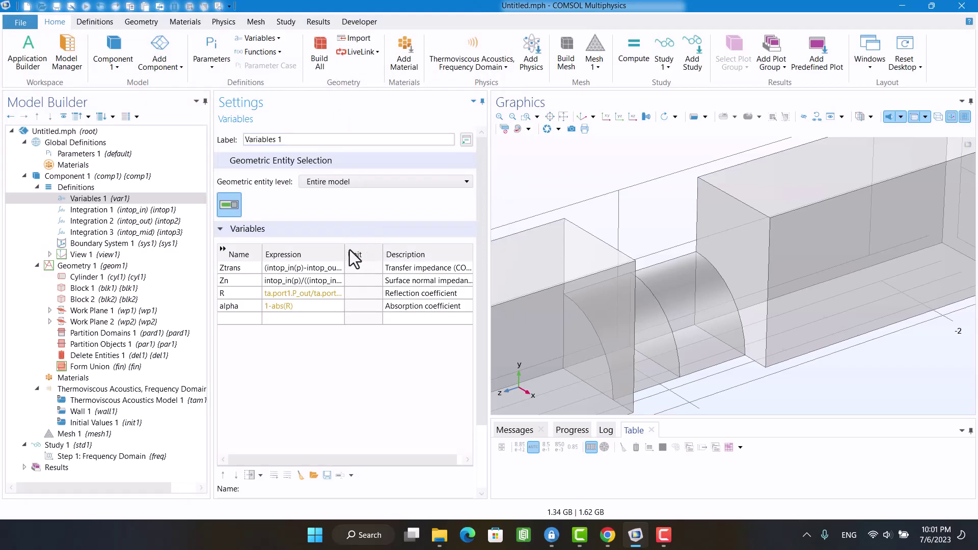
- Examine the full variable expressions against the global parameters and the acoustics interface's dependent variables
drag(347, 250, 454, 249)
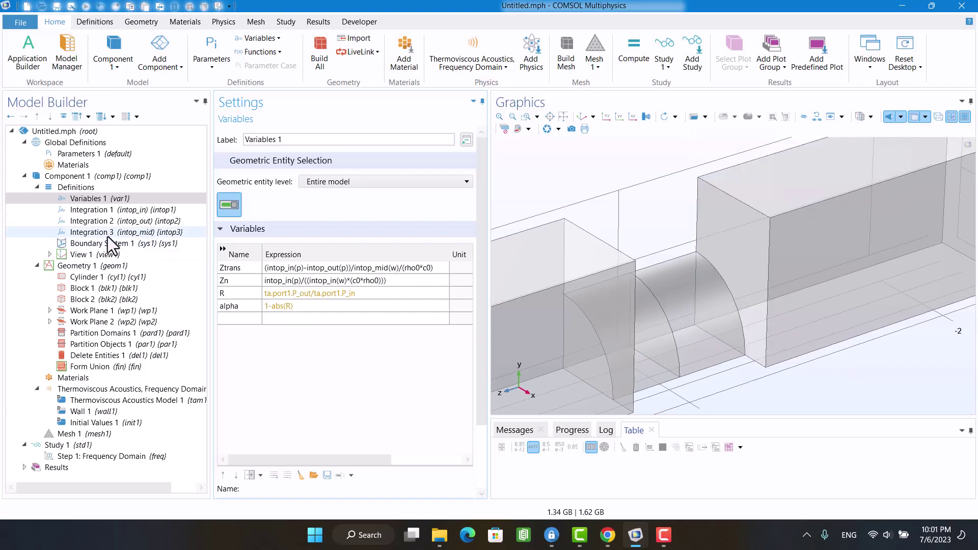
click(77, 154)
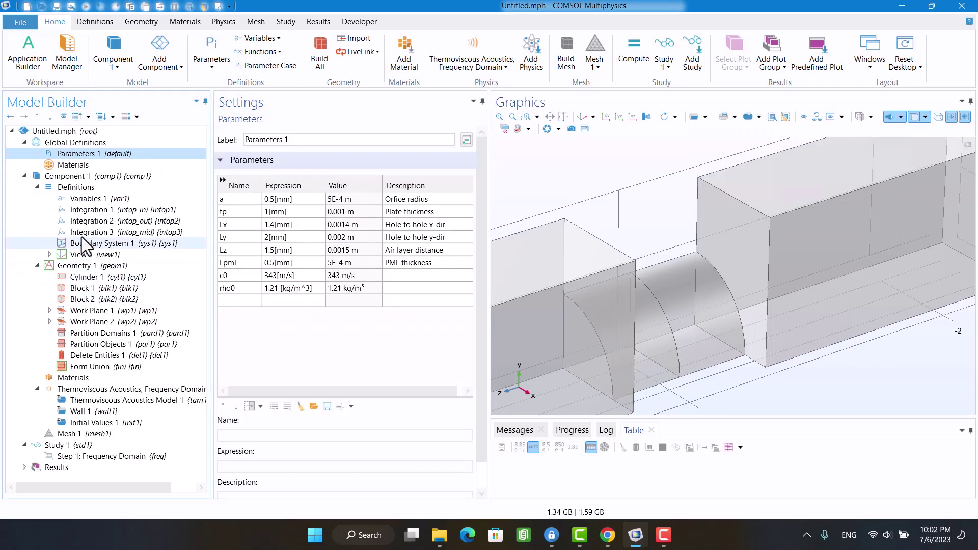
click(84, 199)
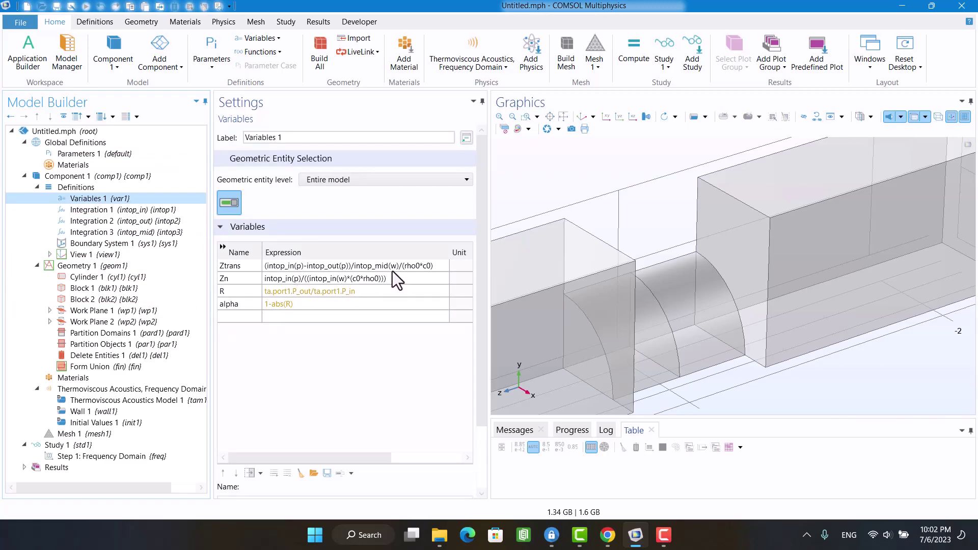
click(146, 388)
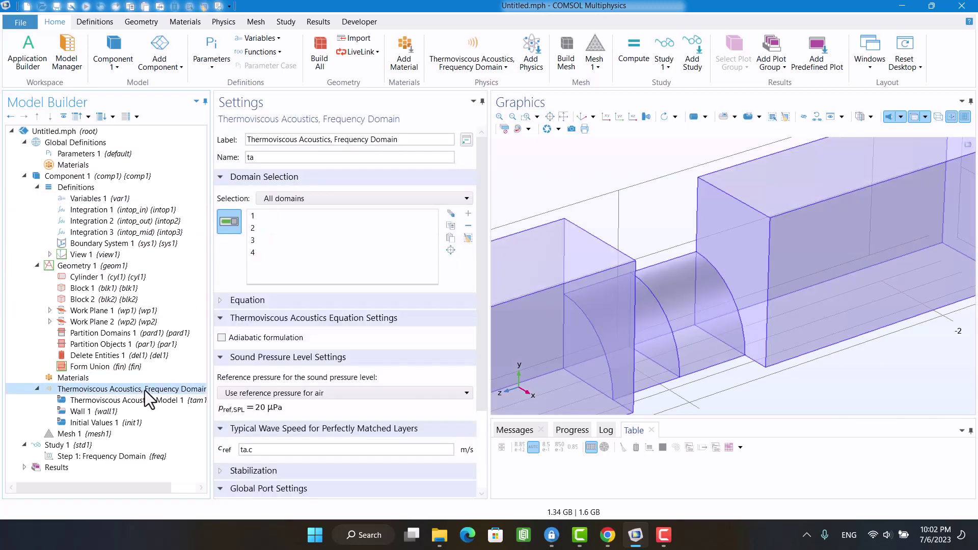
scroll(237, 374, down, 2)
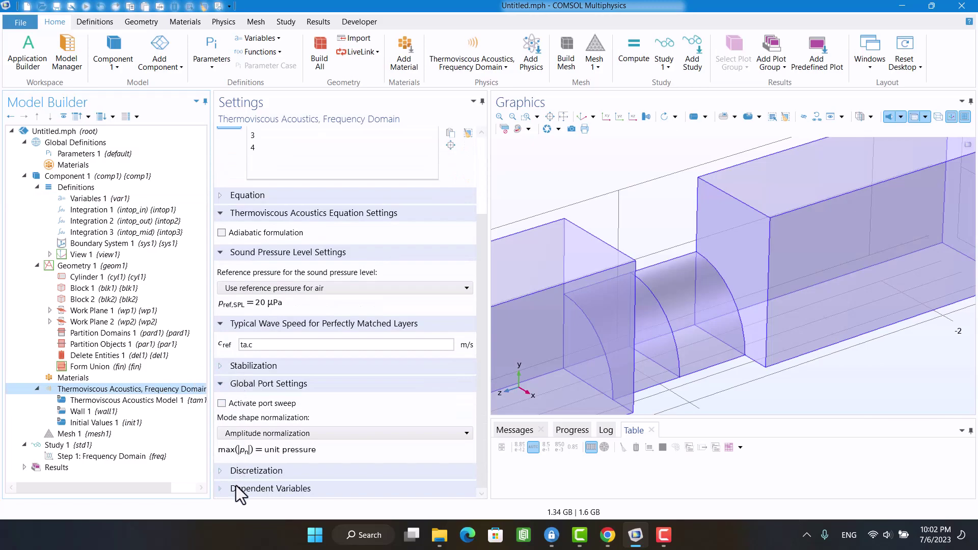
scroll(239, 493, down, 2)
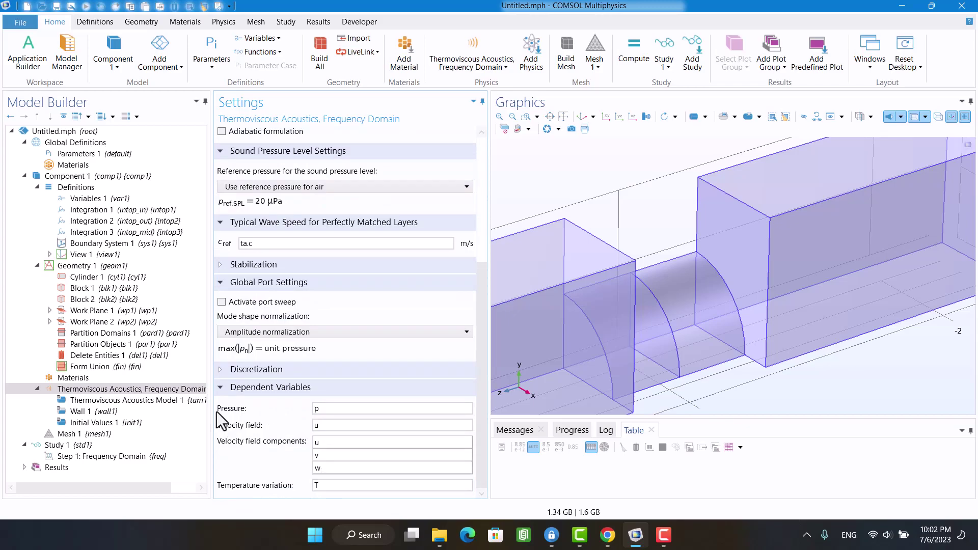
click(97, 198)
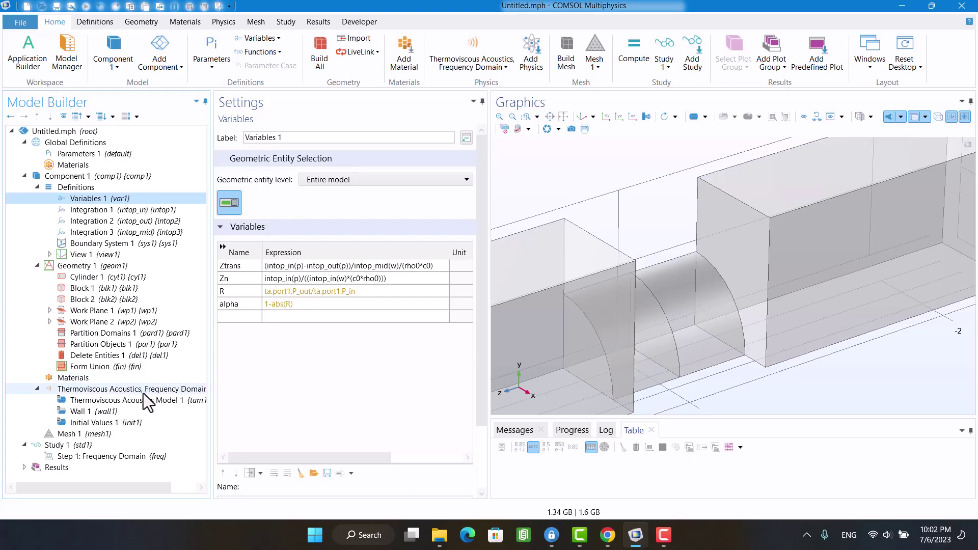
- Add a Port condition to the thermoviscous acoustics interface and assign boundary 3, the outer end face on the negative z side
right_click(59, 388)
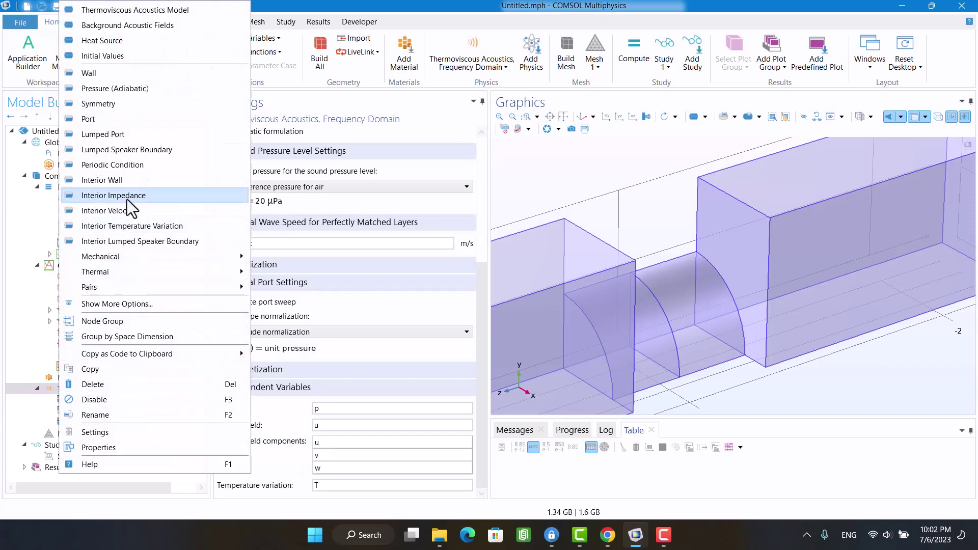
click(124, 122)
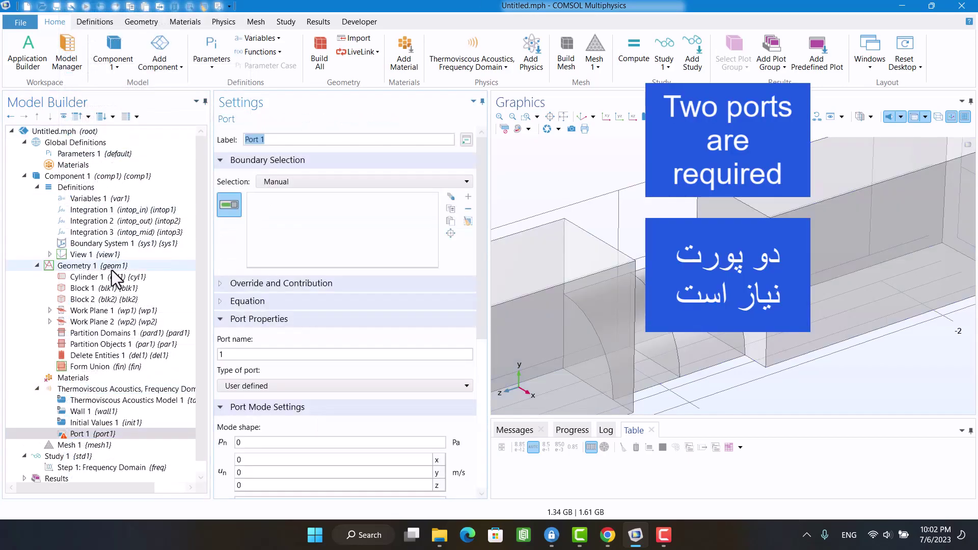
scroll(853, 252, down, 3)
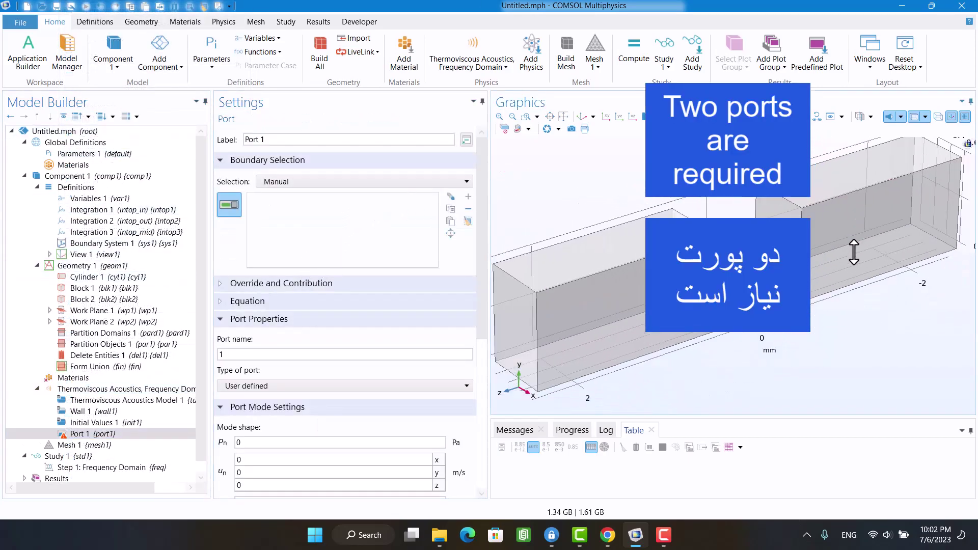
scroll(854, 252, down, 2)
click(912, 225)
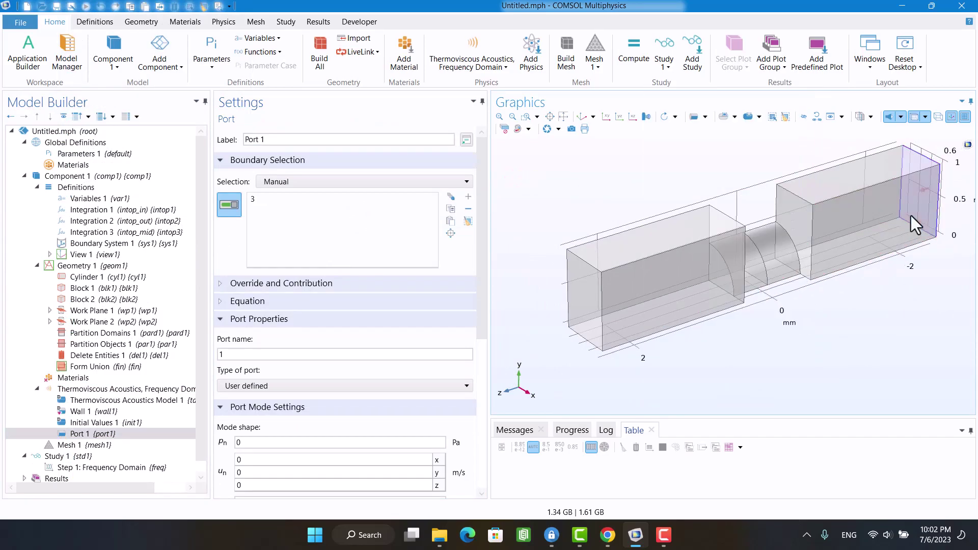
- Set the first port's type to Plane wave with an incident pressure amplitude of 1 Pa
double_click(280, 442)
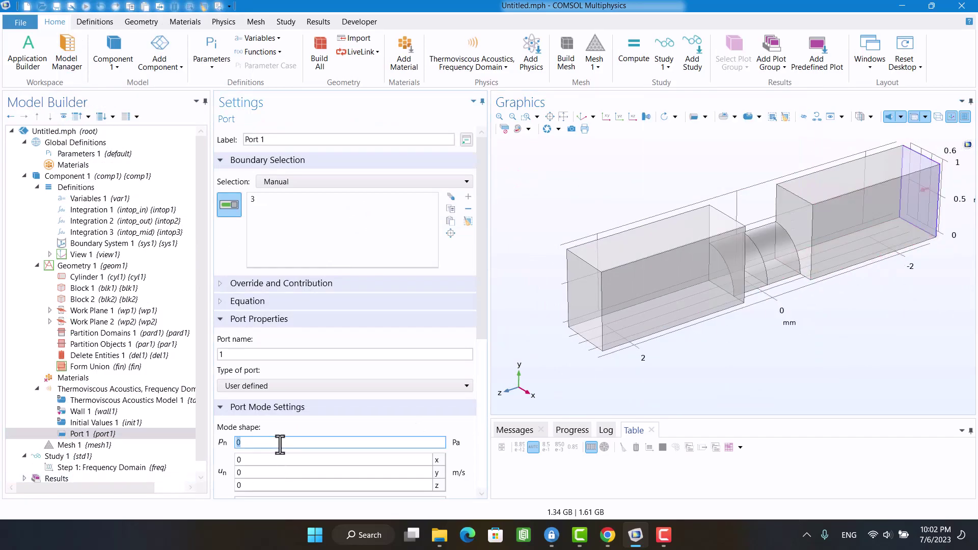
click(355, 386)
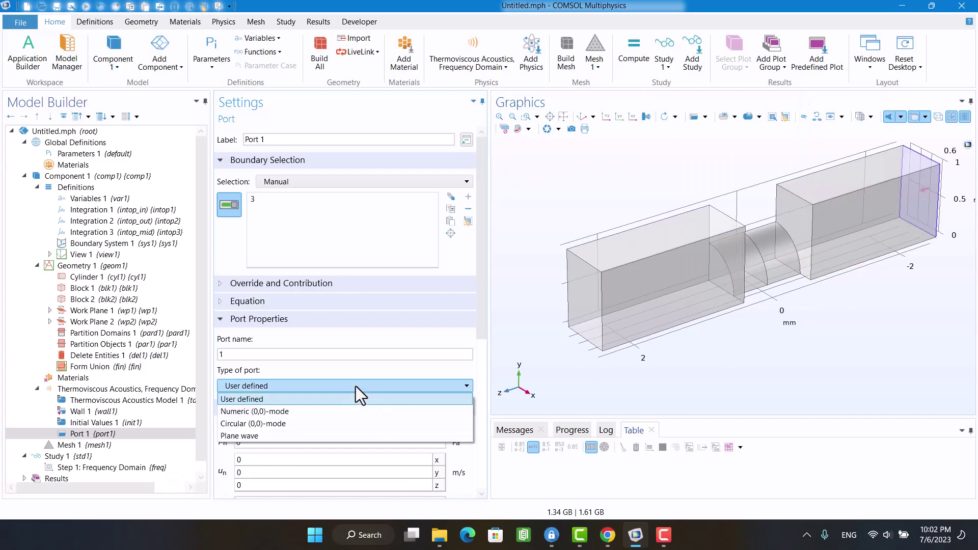
click(253, 436)
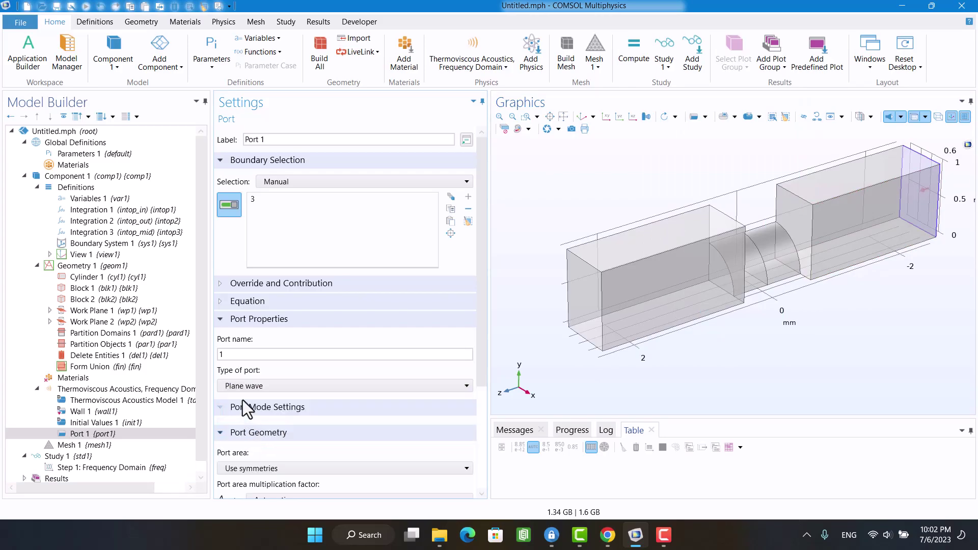
drag(478, 363, 481, 466)
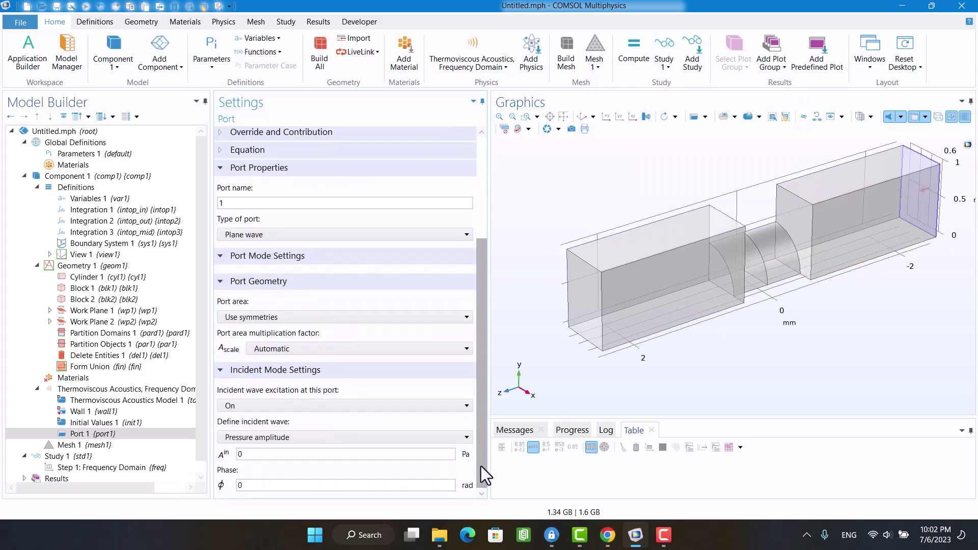
double_click(236, 454)
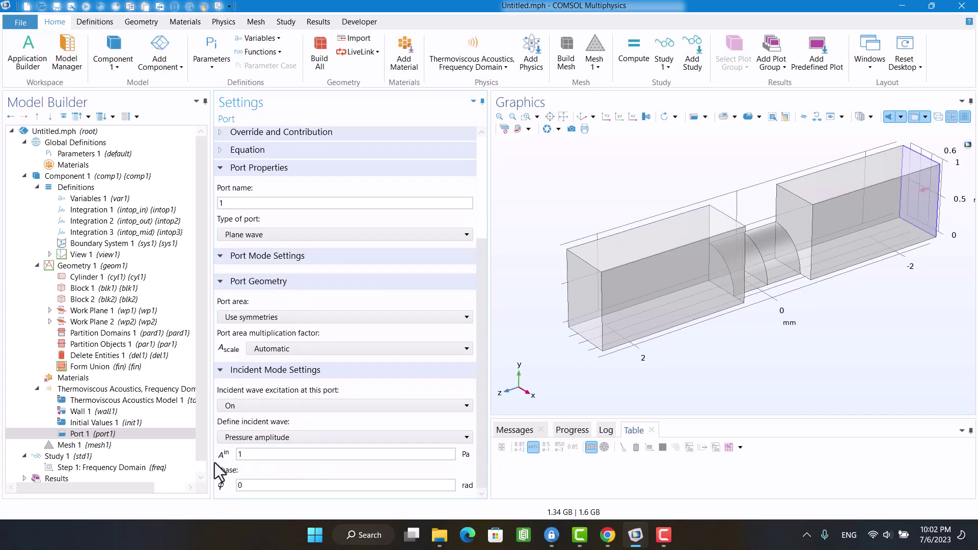
- Add a second Port condition and assign boundary 13, the outer end face of the opposite block
click(223, 21)
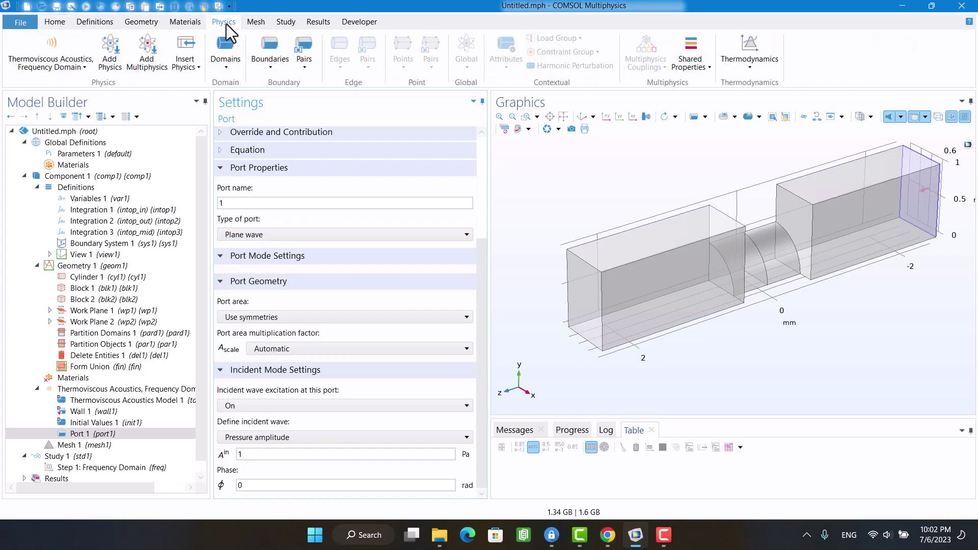
click(251, 69)
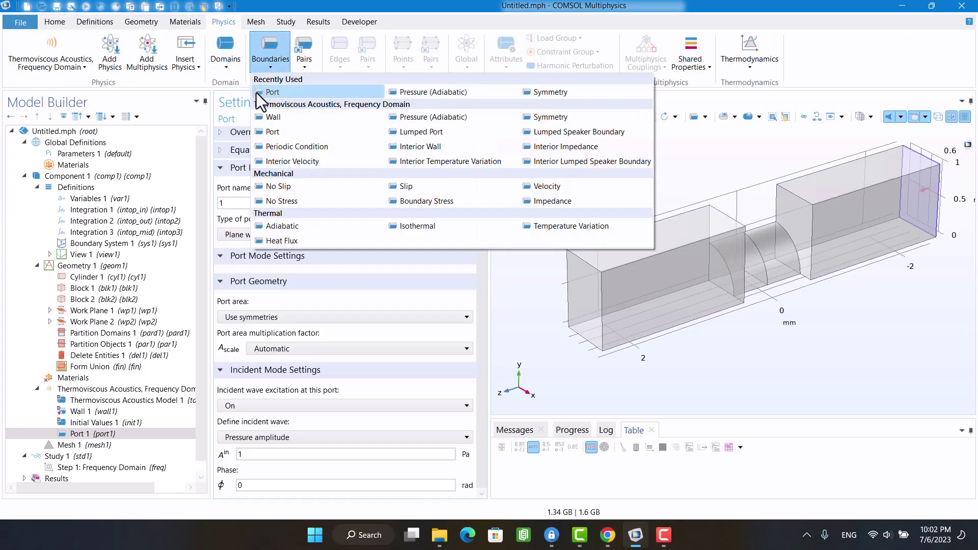
click(257, 92)
click(583, 310)
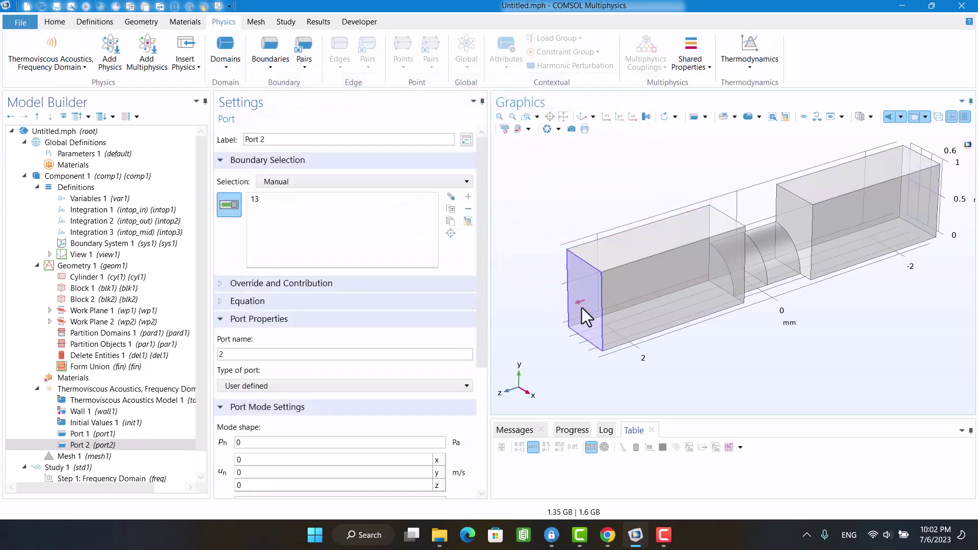
- Set the second port's type to Plane wave
click(331, 386)
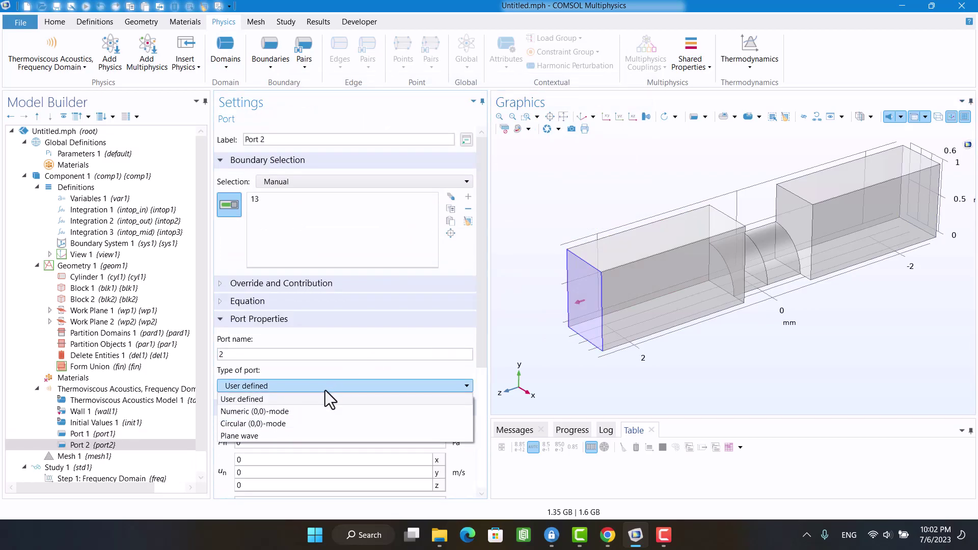
click(275, 434)
scroll(482, 352, down, 3)
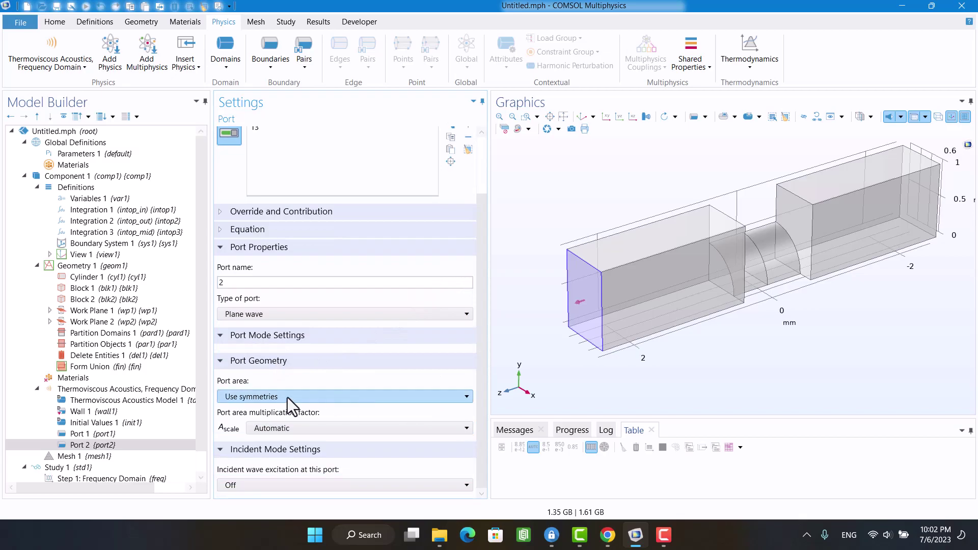
- Add Air from the recent materials to the component for all domains
right_click(76, 378)
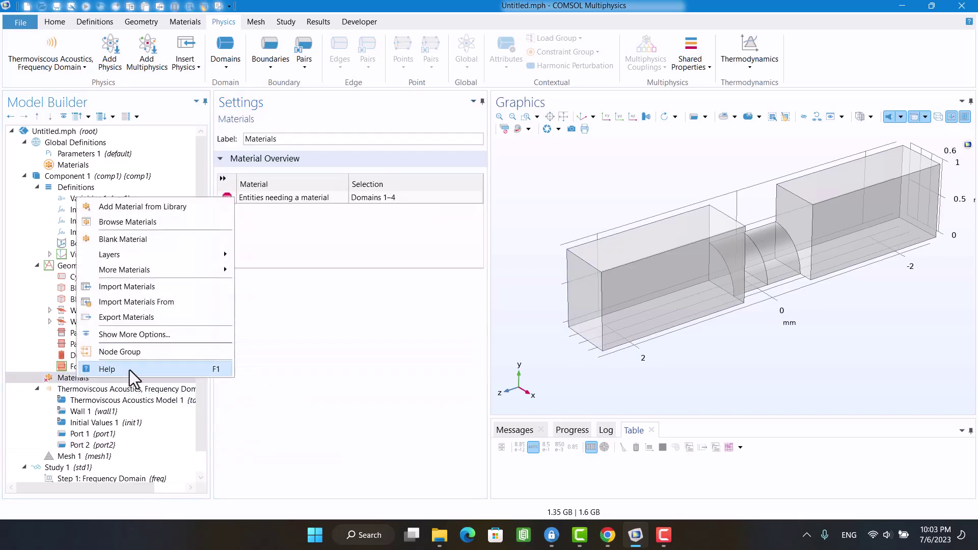
click(148, 207)
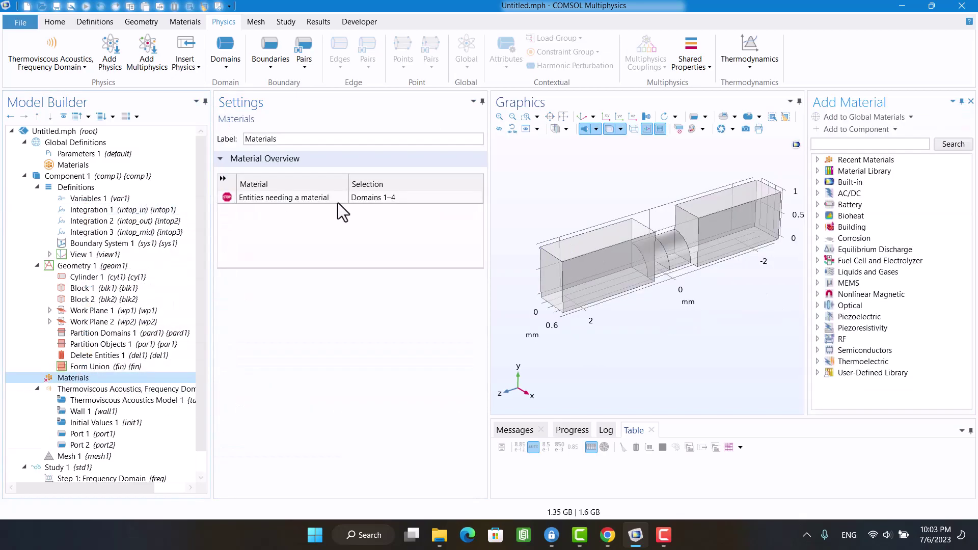
click(817, 160)
click(842, 215)
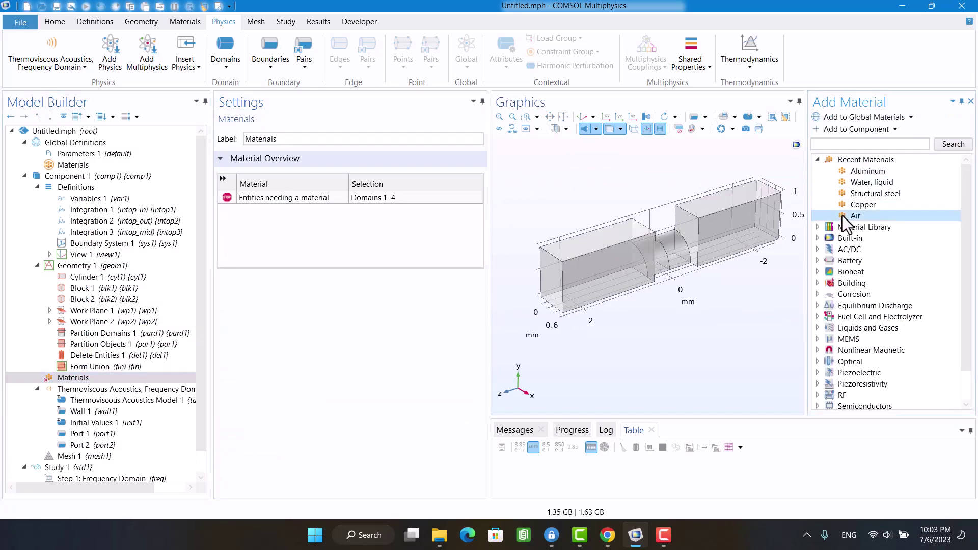
click(970, 108)
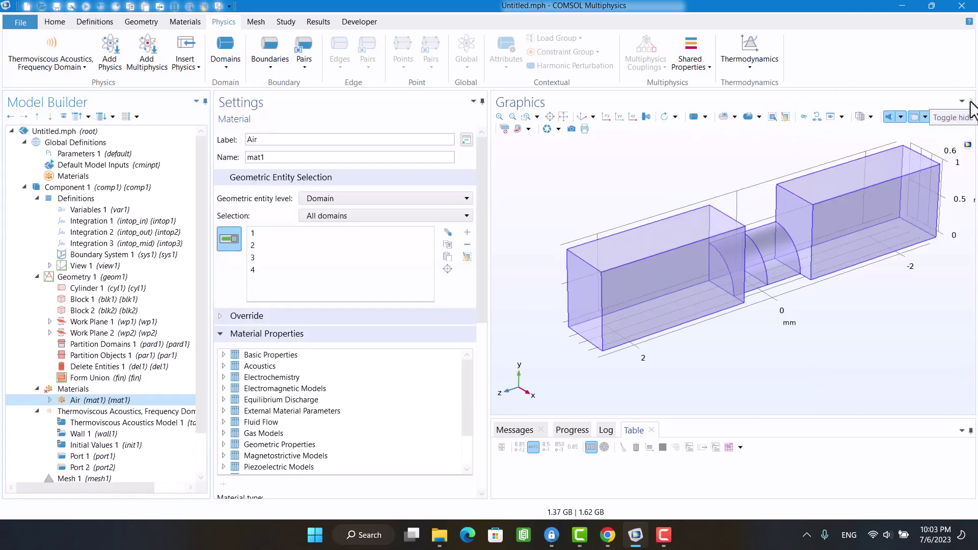
click(106, 389)
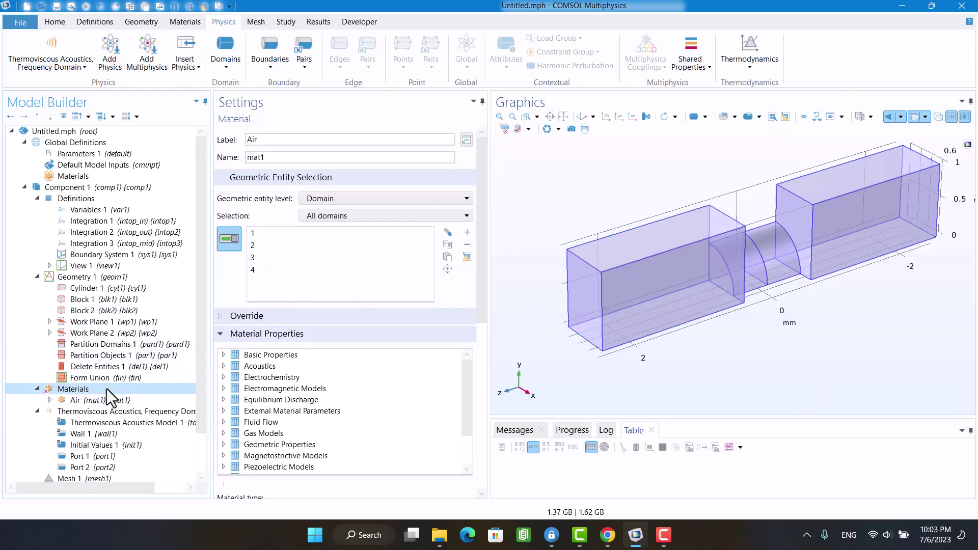
- Start a frequency range for the Frequency Domain study step with start 20 Hz, stop 1000 Hz and no function applied
scroll(102, 392, down, 2)
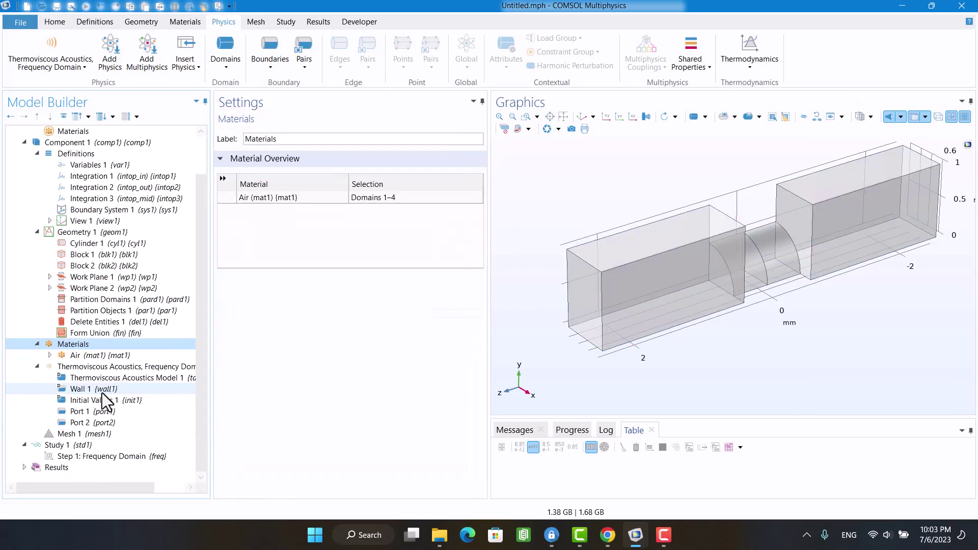
click(71, 456)
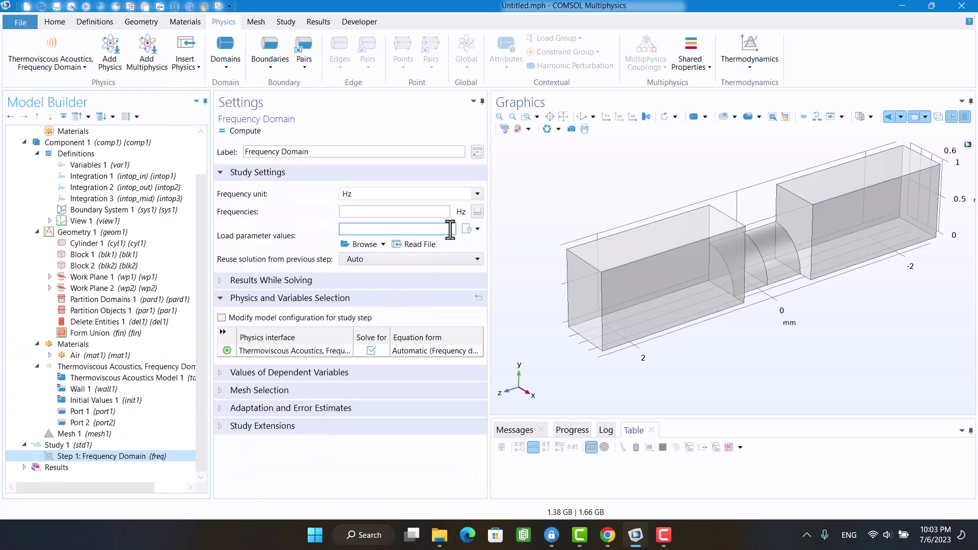
click(475, 210)
click(460, 232)
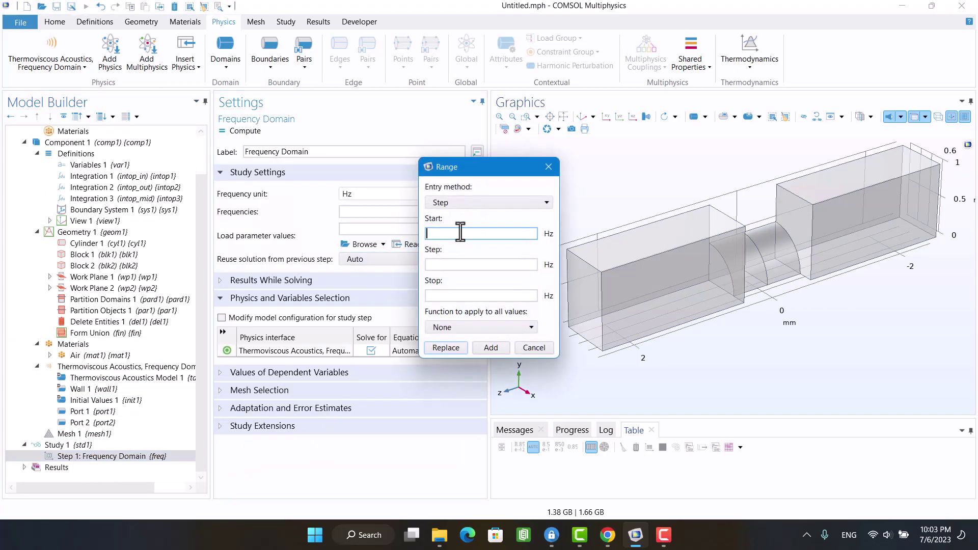
click(438, 295)
text(1)
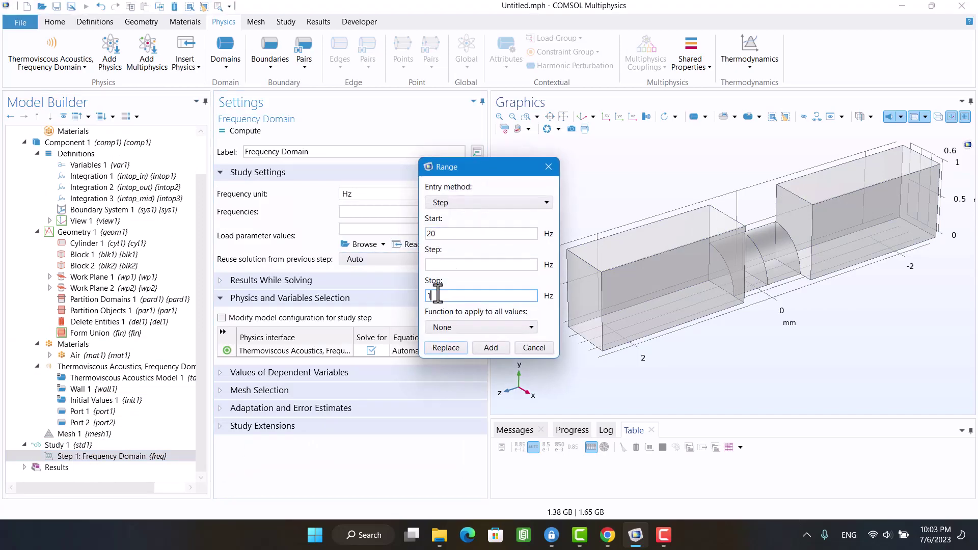
text(000)
click(454, 327)
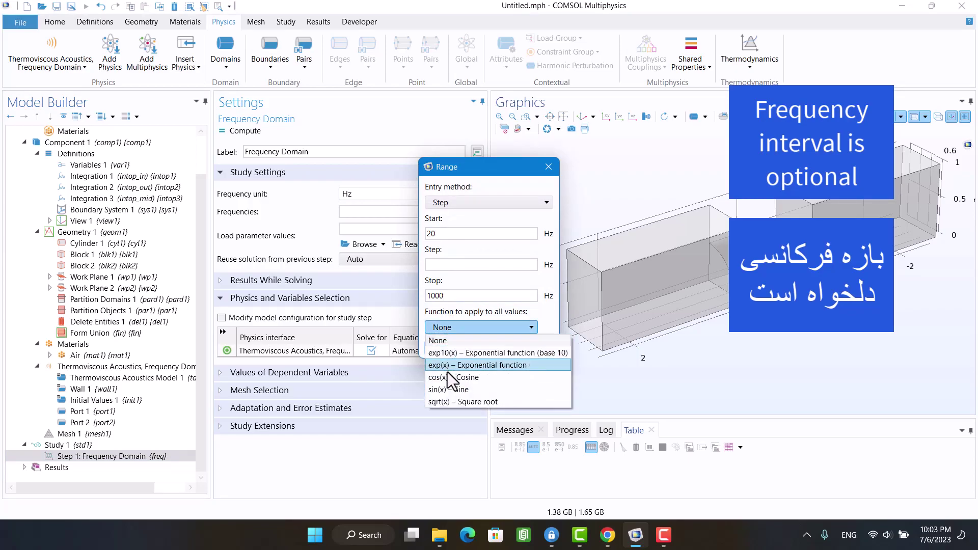
click(451, 337)
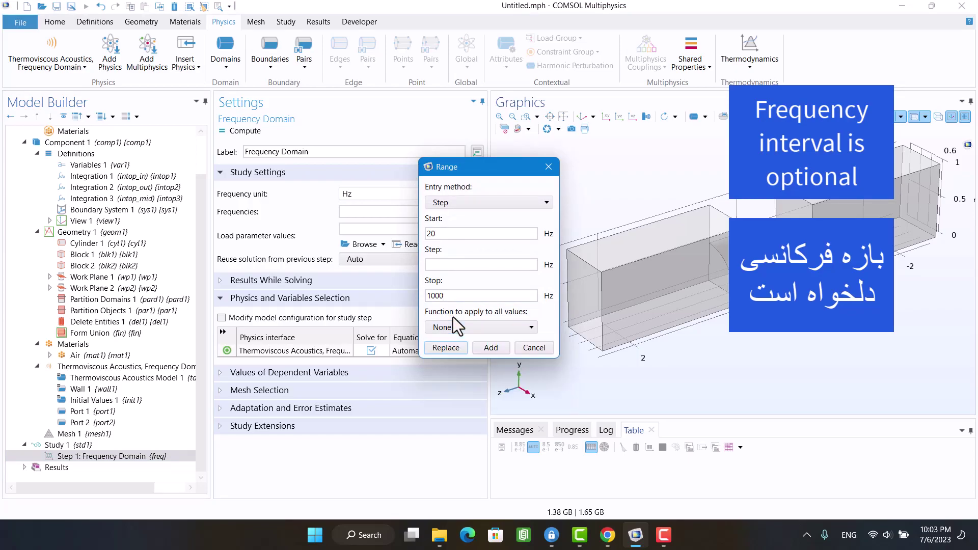
- Fill the study frequencies with ISO preferred frequencies at 1/3 octave intervals, with the stop frequency set to 10000 Hz
click(461, 205)
click(457, 253)
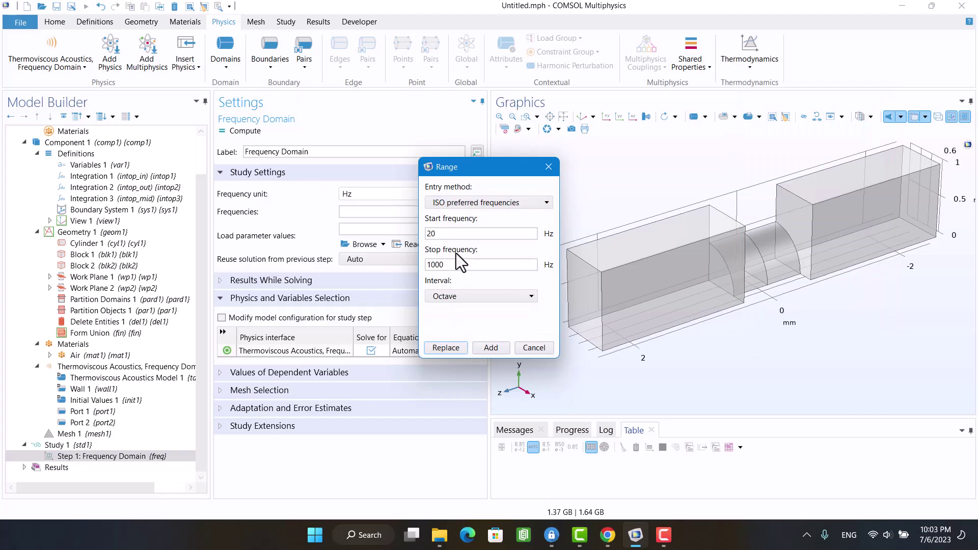
click(448, 296)
click(448, 318)
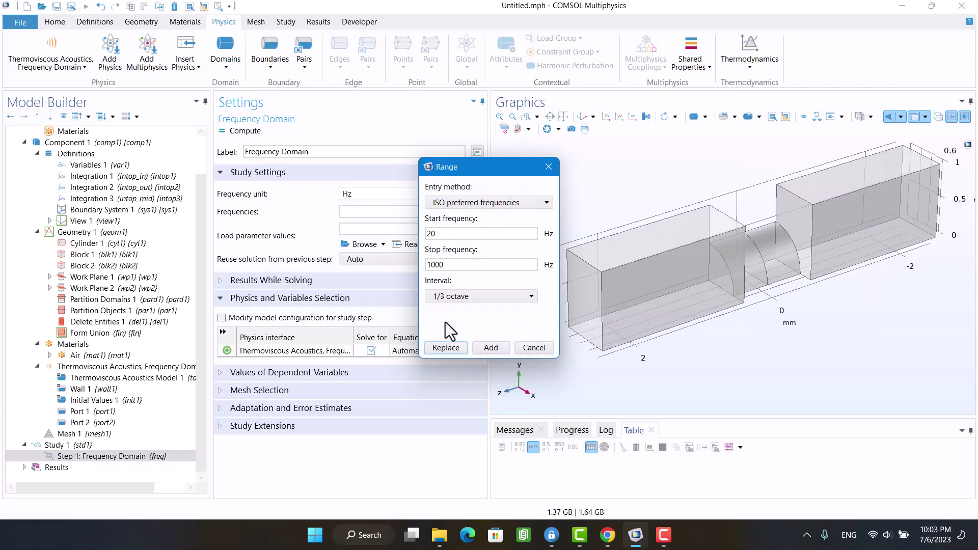
click(453, 265)
text(0)
click(474, 348)
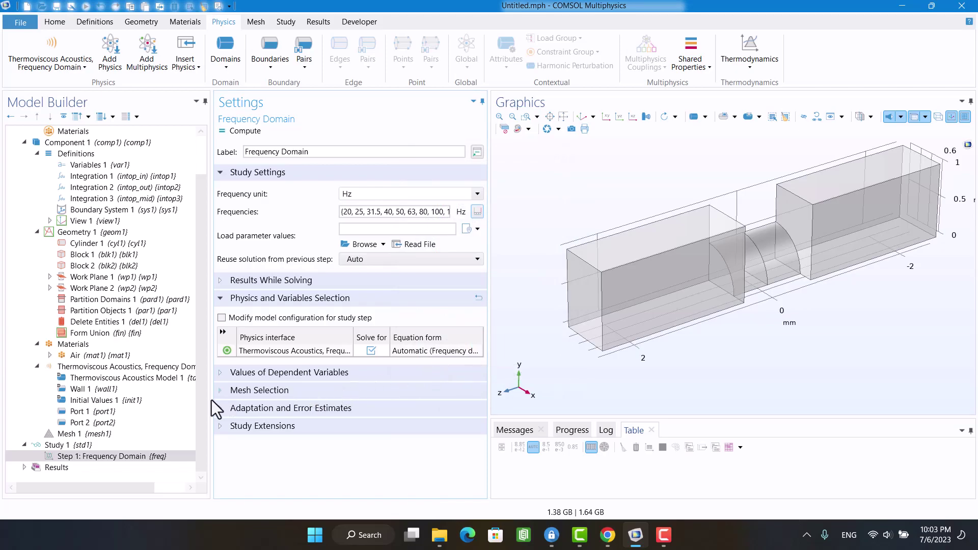
- Set the physics-controlled mesh's element size to Finer and build the mesh
click(82, 434)
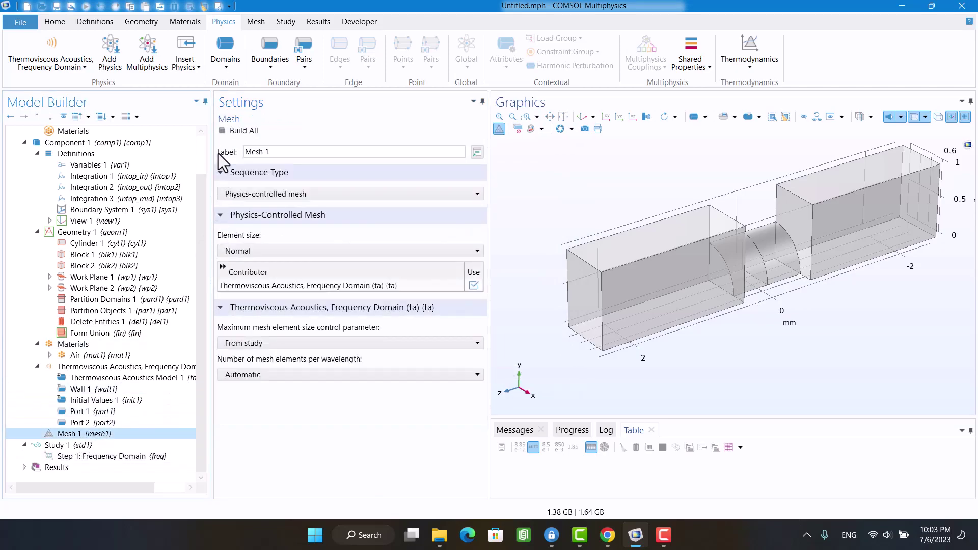
click(227, 131)
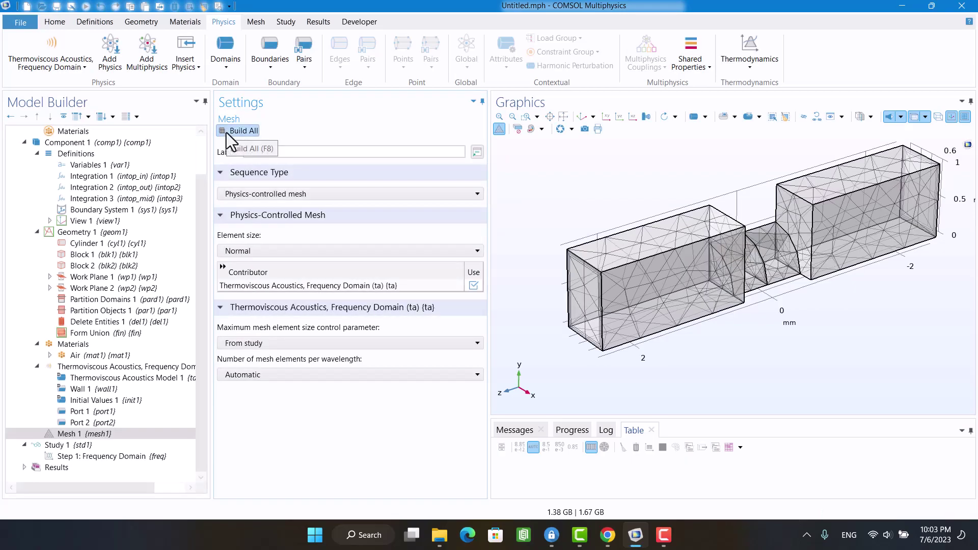
click(255, 250)
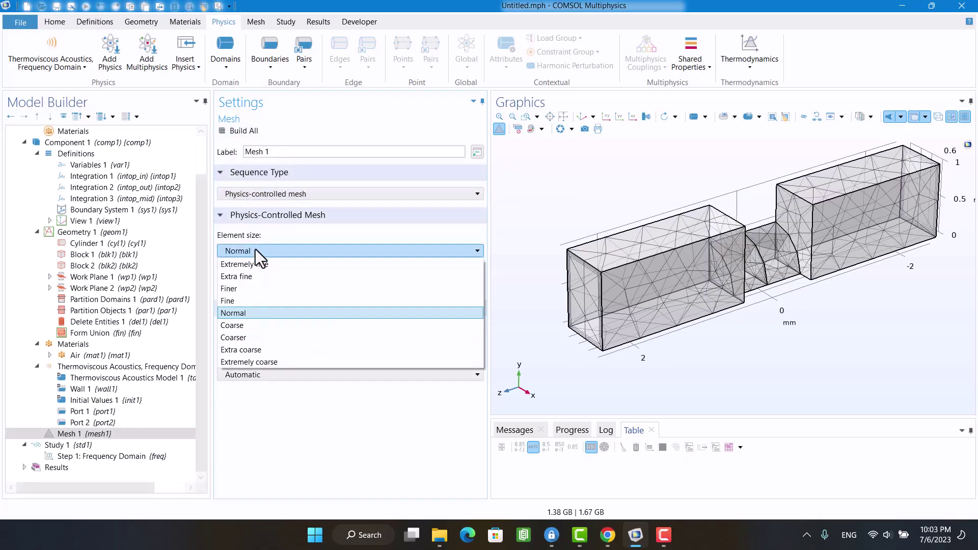
click(252, 289)
click(233, 130)
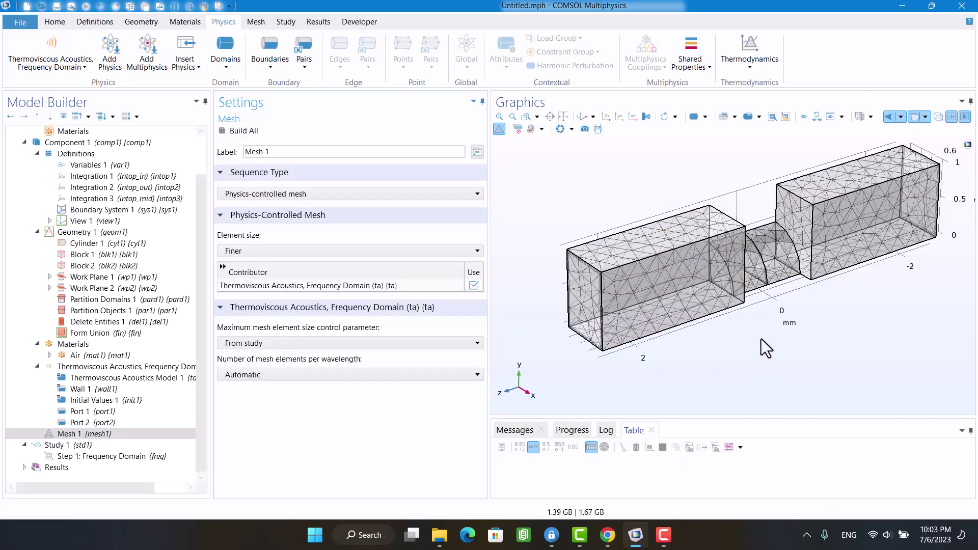
- Compute Study 1 over the defined frequencies
click(80, 456)
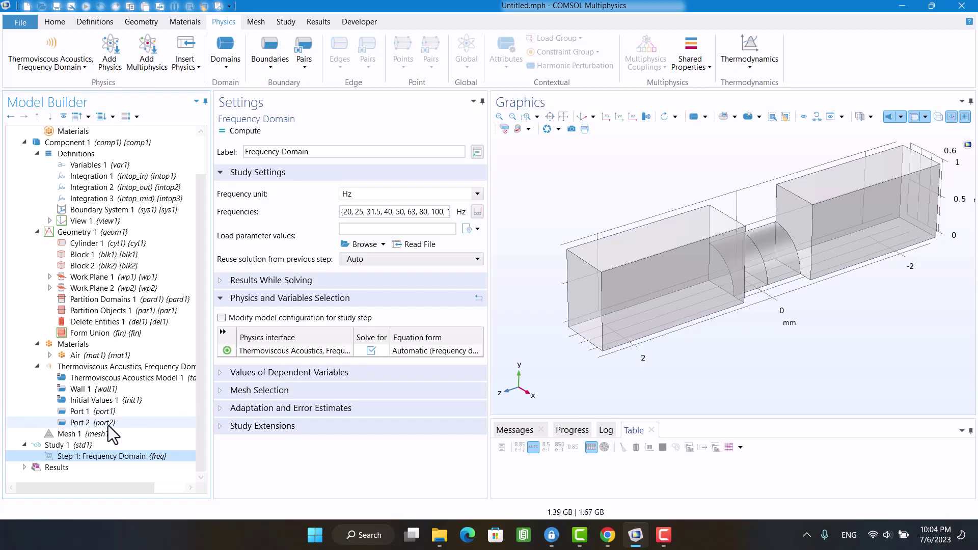
click(38, 444)
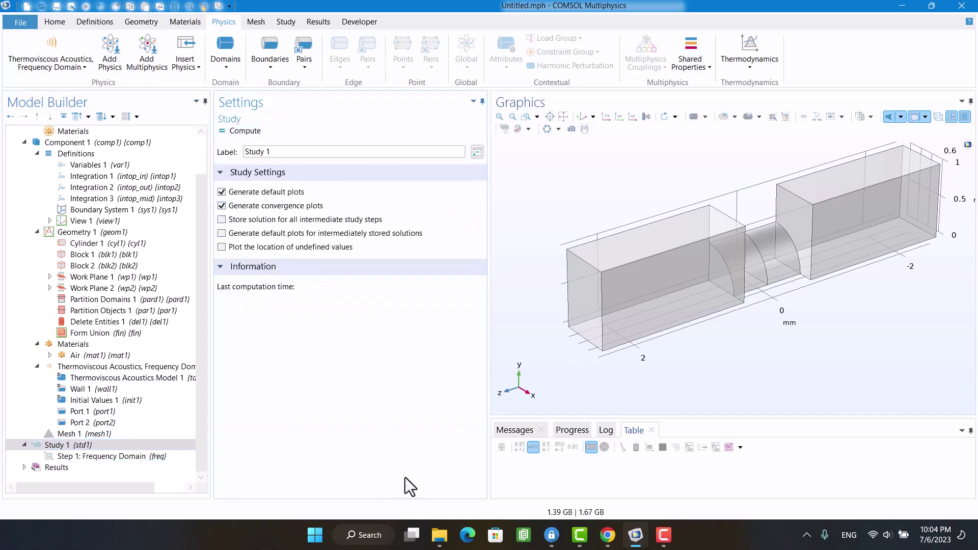
key(F8)
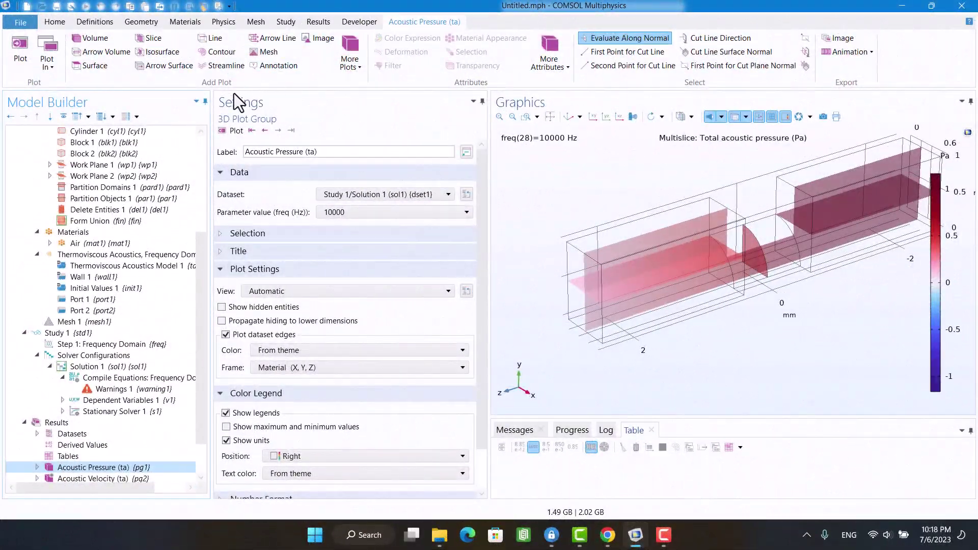
- Add a Symmetry condition to the thermoviscous acoustics interface and assign the blocks' lateral faces and the hole's flat cut faces
click(85, 255)
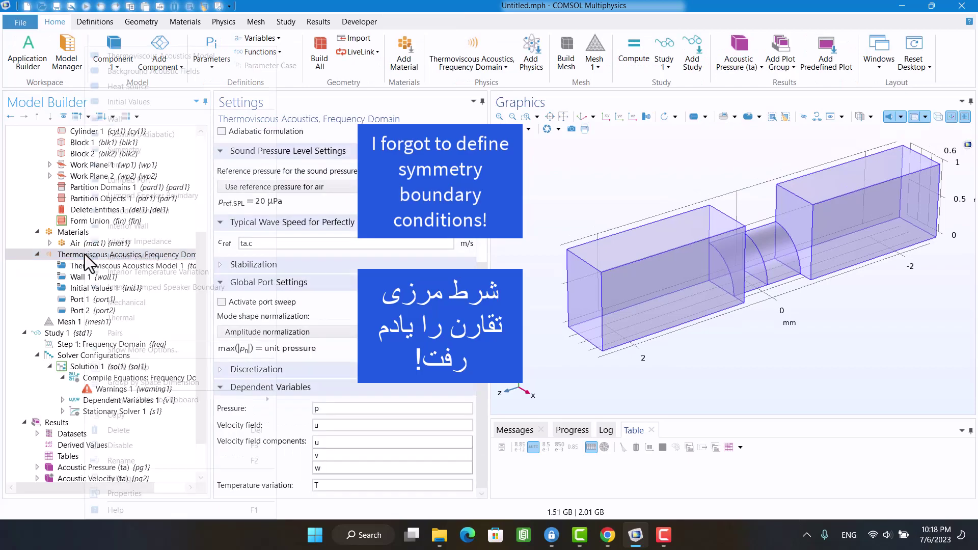
right_click(86, 255)
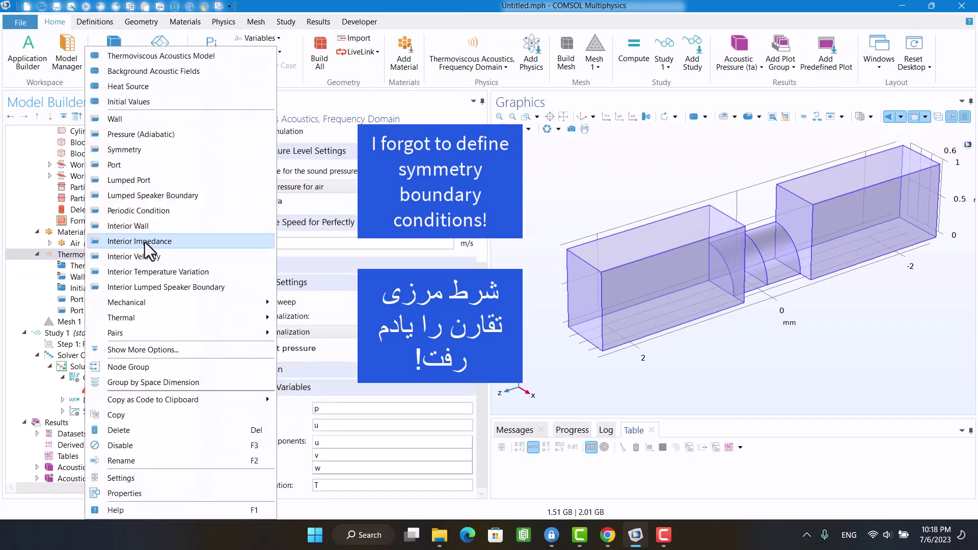
click(134, 150)
drag(631, 390, 742, 384)
click(815, 312)
click(747, 289)
click(723, 286)
click(685, 281)
click(667, 245)
click(721, 254)
click(754, 261)
click(814, 270)
drag(813, 270, 647, 293)
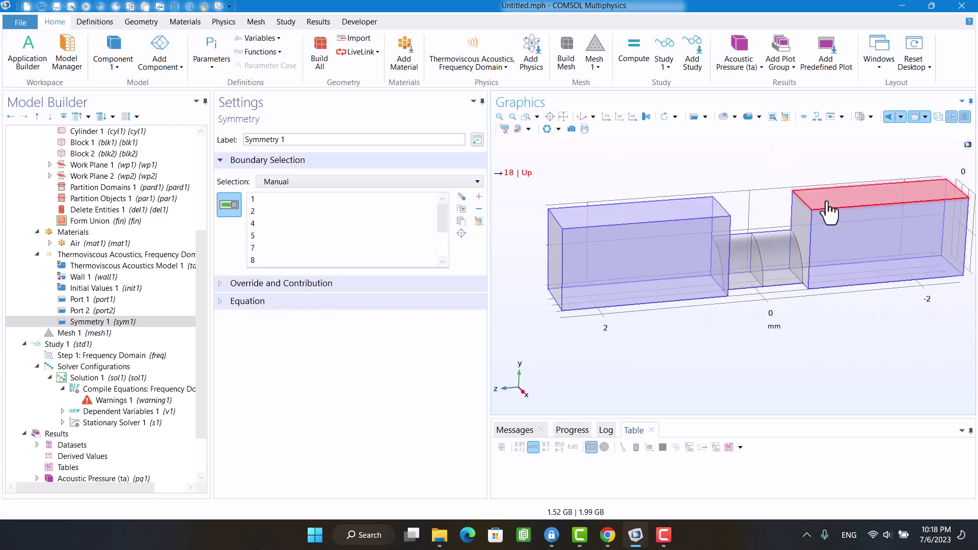
- Rebuild the Finer physics-controlled mesh with the Symmetry condition included
click(71, 255)
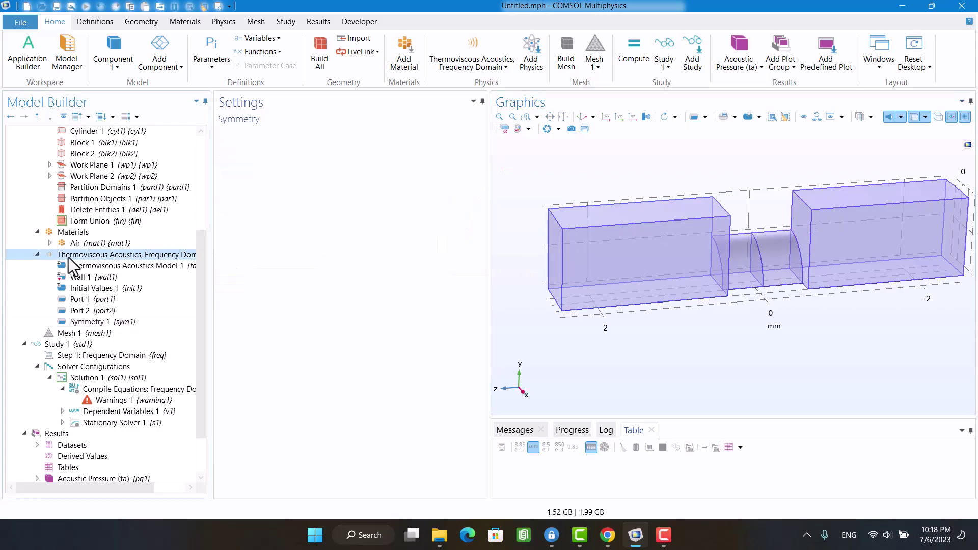
click(60, 334)
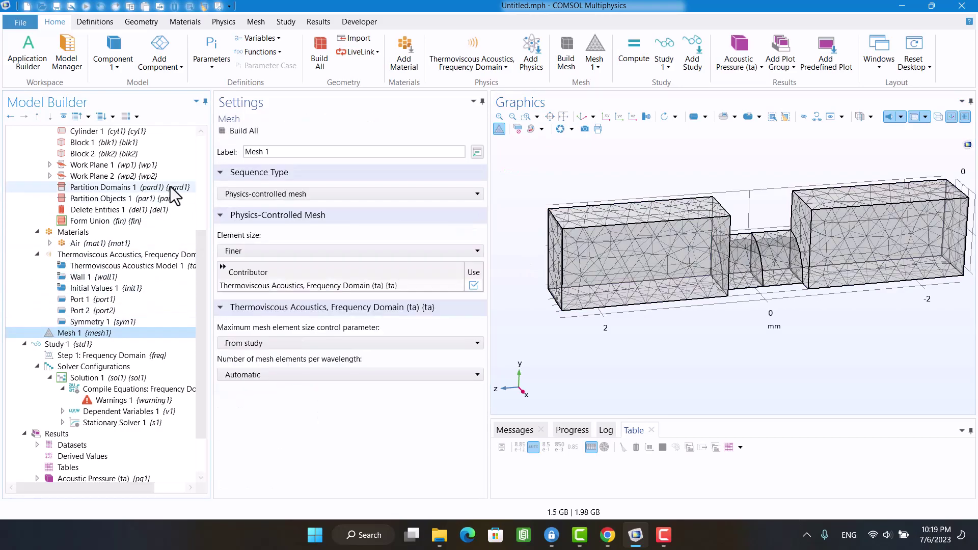
click(231, 131)
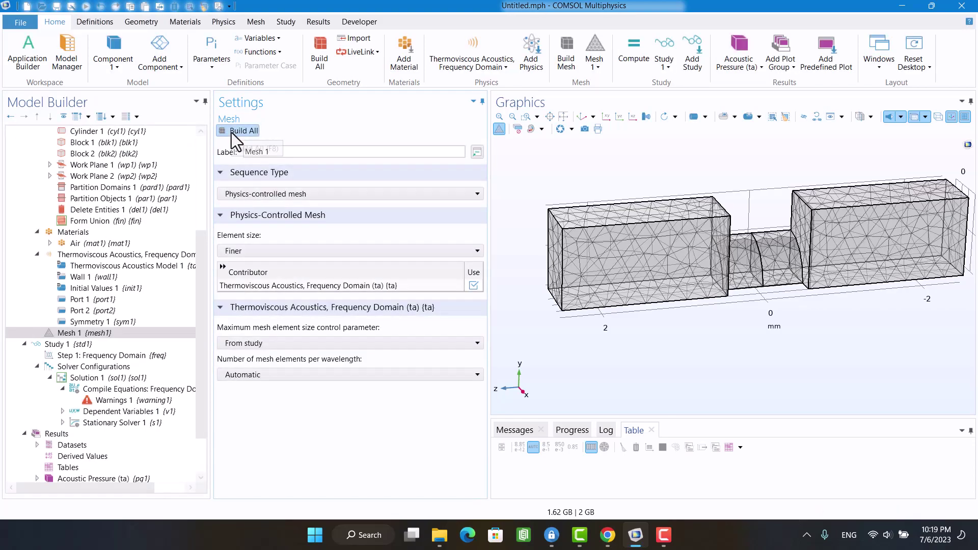
- Recompute Study 1 with the Symmetry condition applied
click(89, 343)
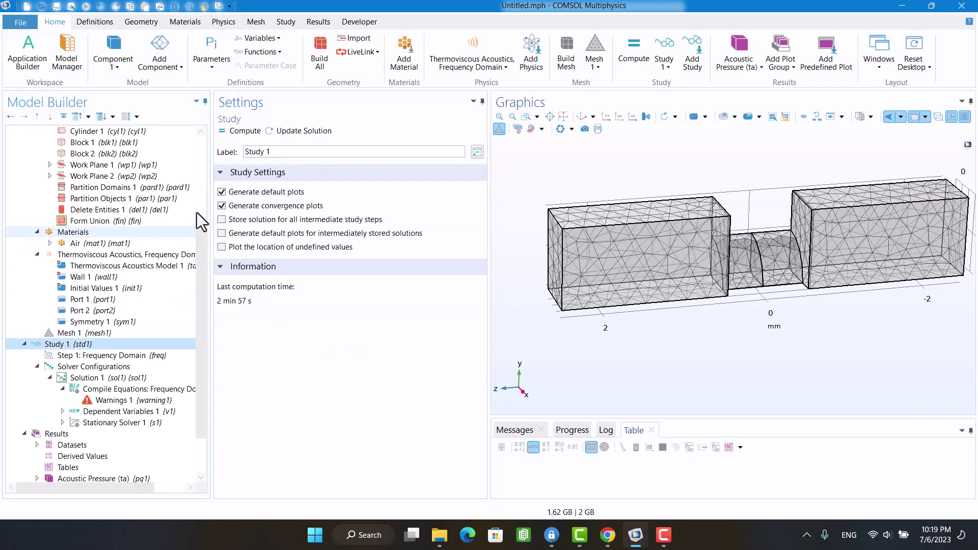
click(225, 133)
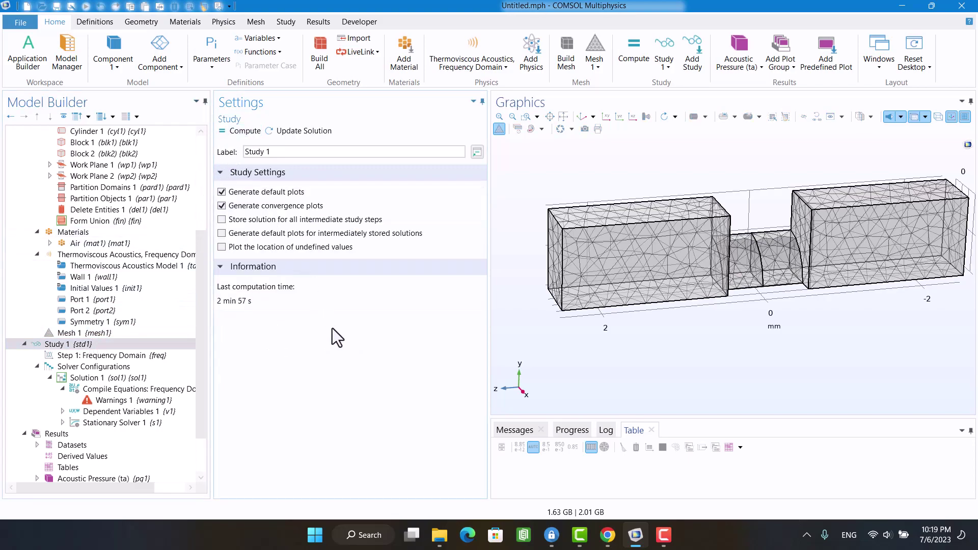
key(F8)
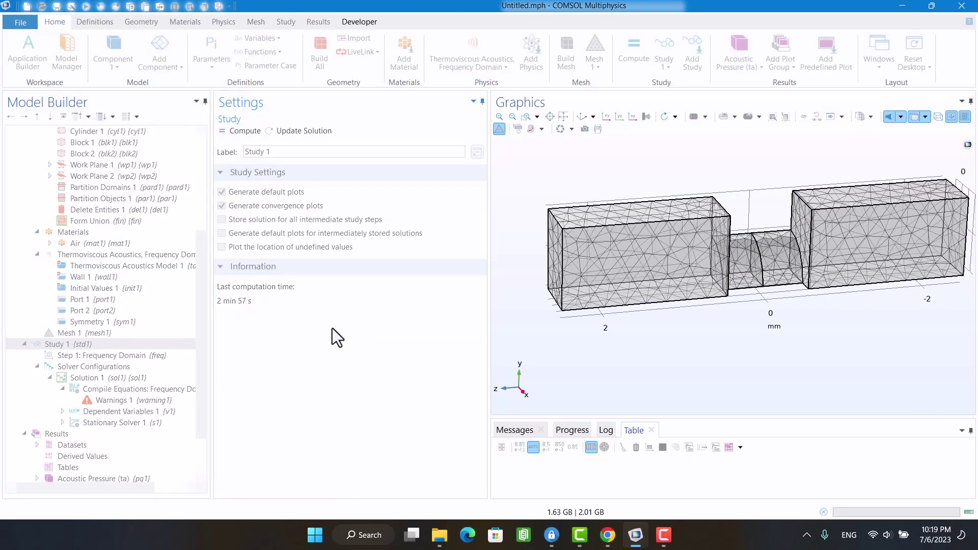
click(664, 536)
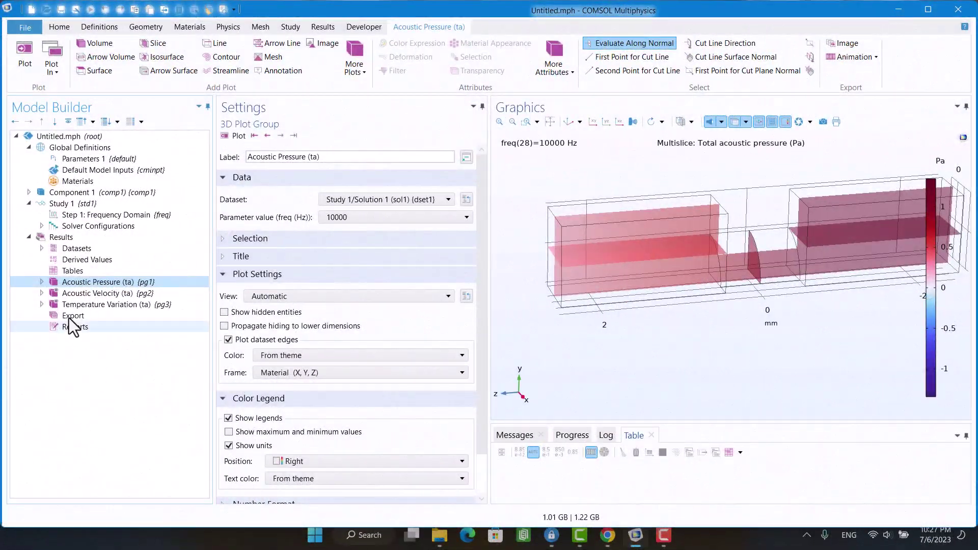
- Add a 1D Plot Group to the results
click(58, 242)
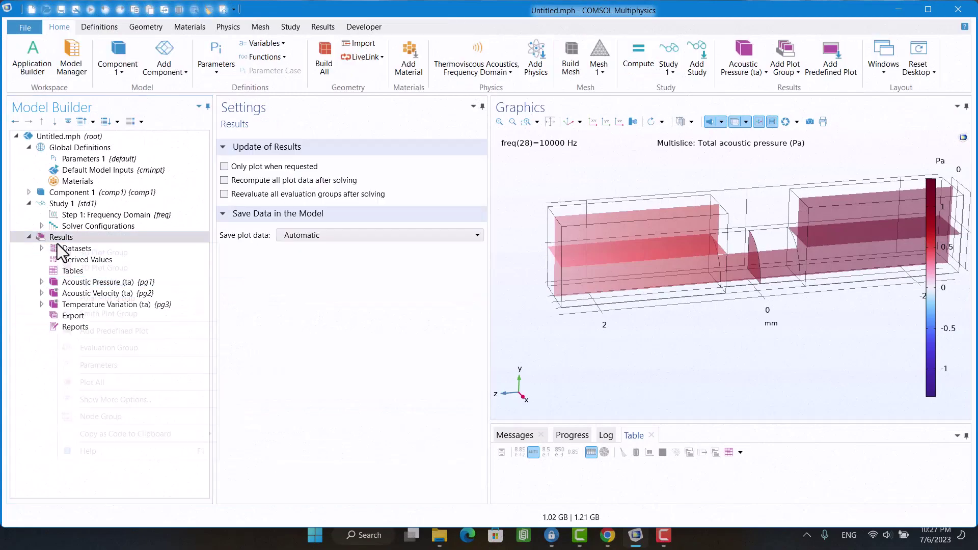
right_click(57, 243)
click(80, 281)
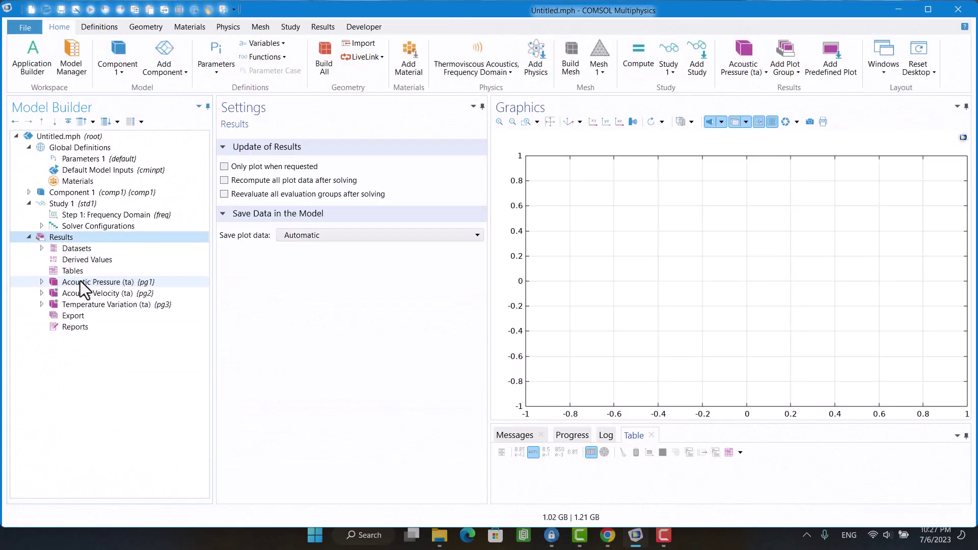
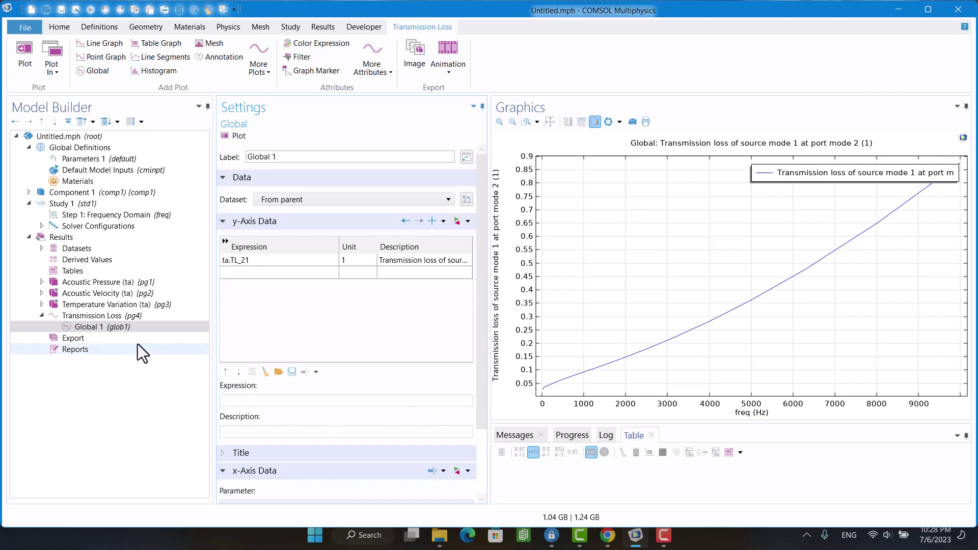
- Add another 1D Plot Group to the results and insert a Global plot in it
right_click(61, 237)
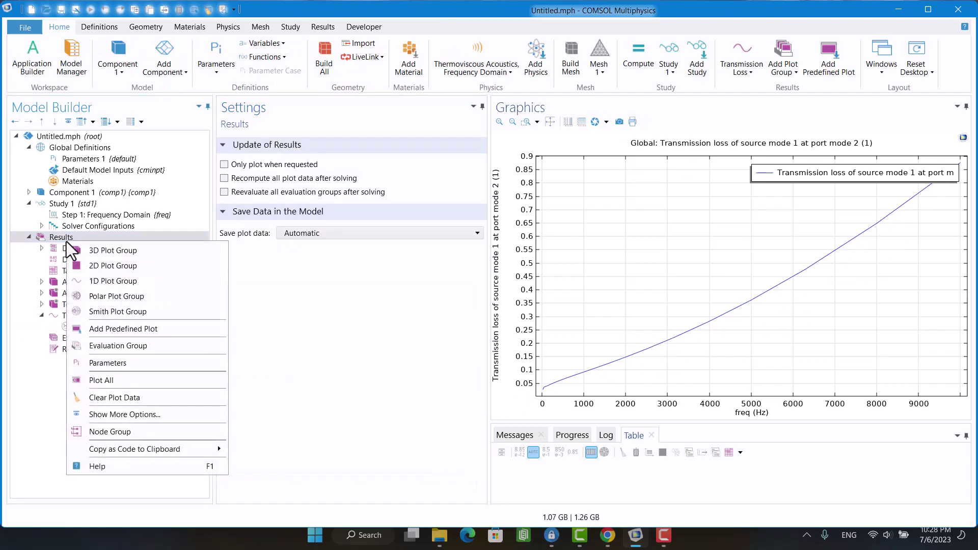
click(95, 274)
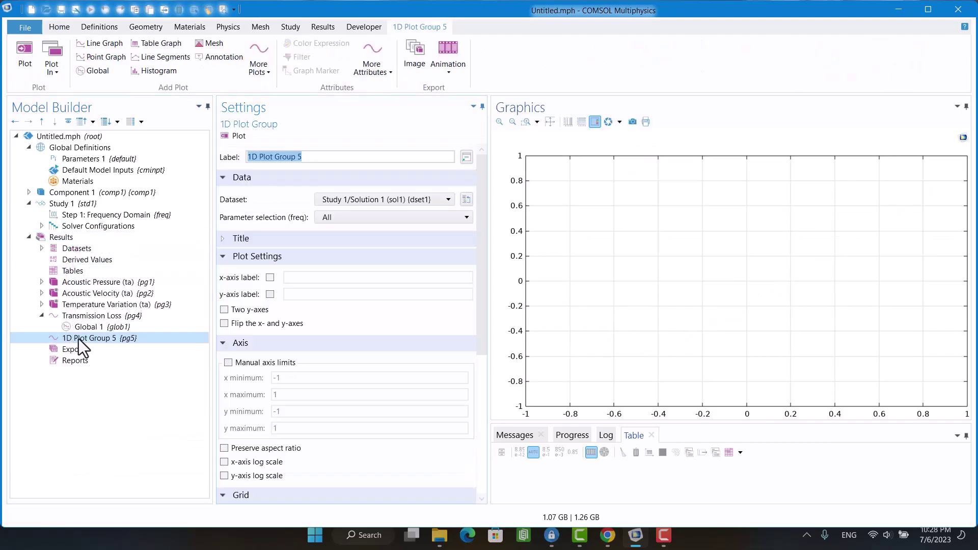
right_click(79, 338)
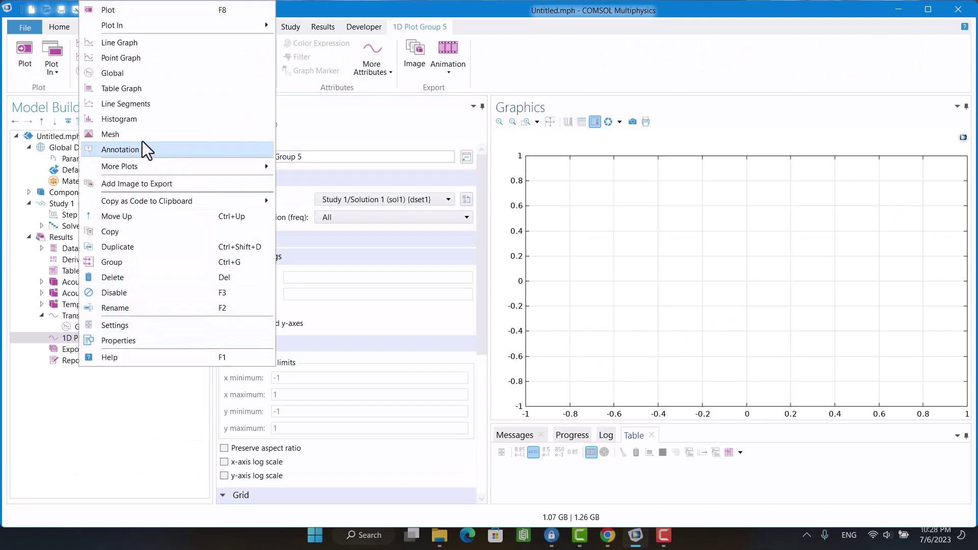
click(123, 72)
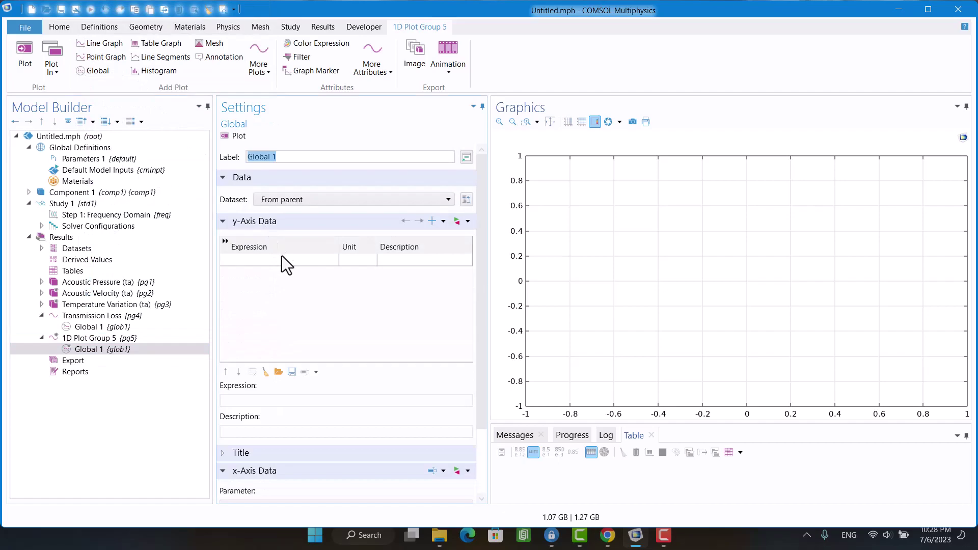
- Set the Global plot's y-axis expression to the Ztrans transfer impedance variable from Component 1's definitions
click(282, 259)
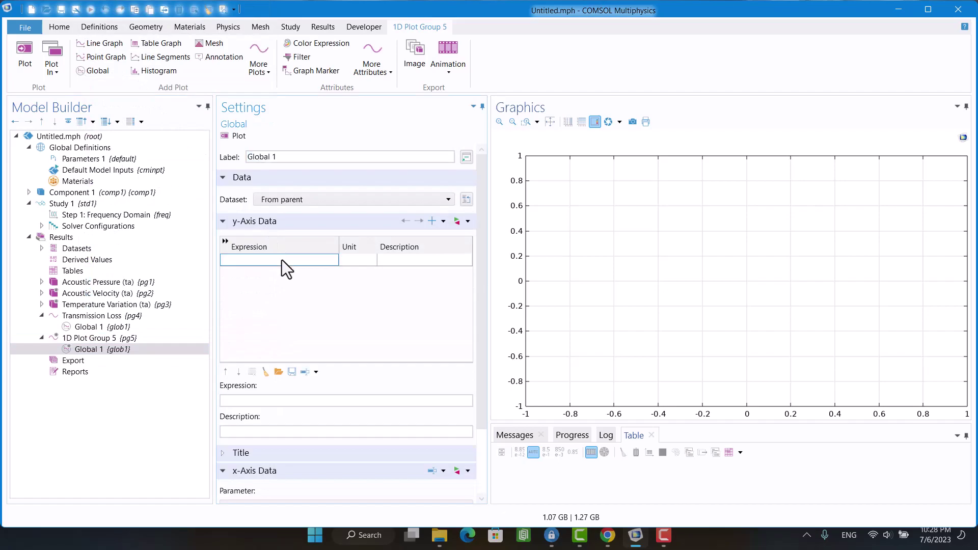
click(468, 222)
click(483, 299)
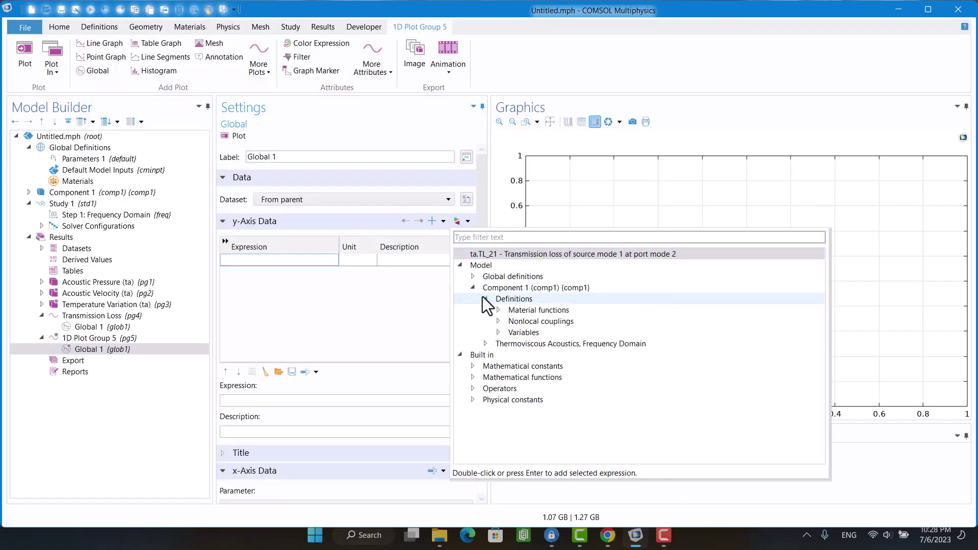
click(498, 332)
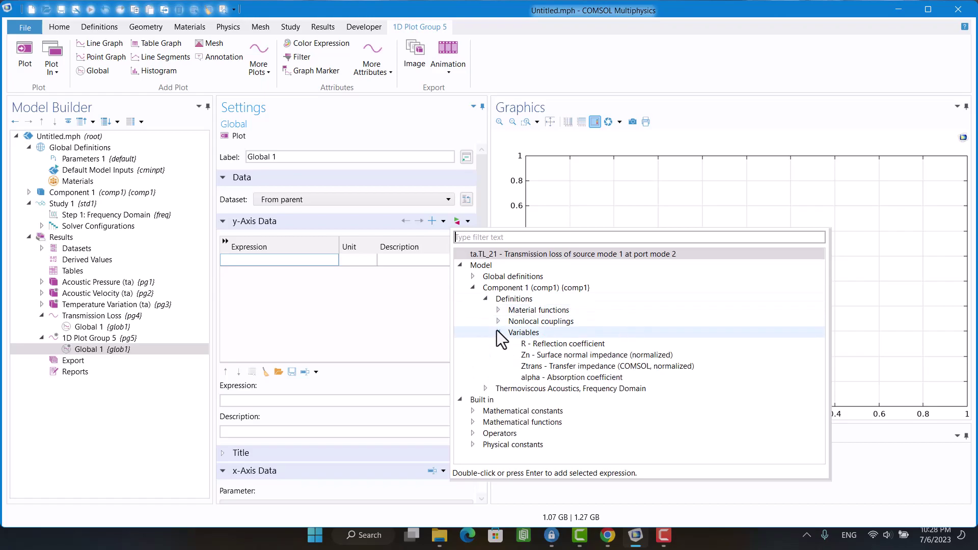
click(531, 365)
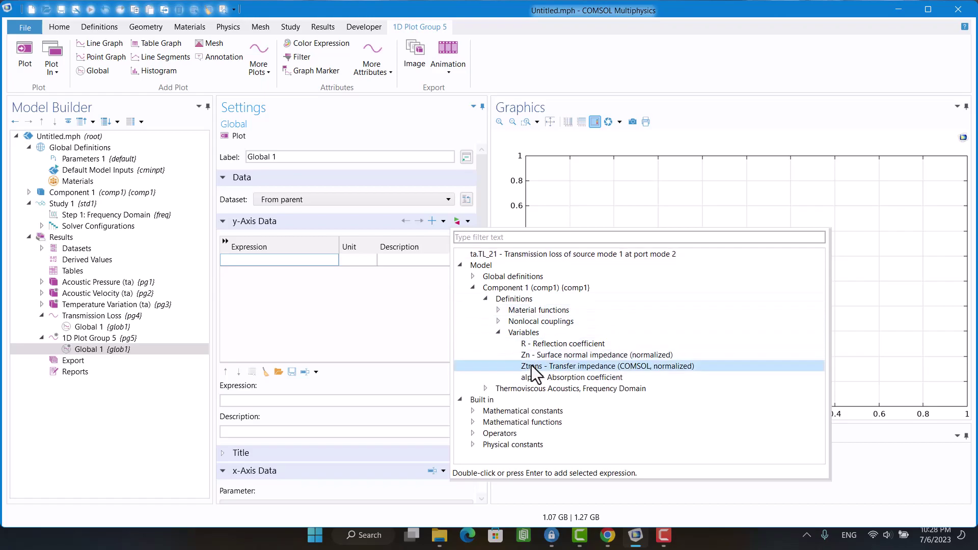
double_click(531, 365)
- Wrap the Ztrans expression as Real(Ztrans) and try to plot it
click(270, 259)
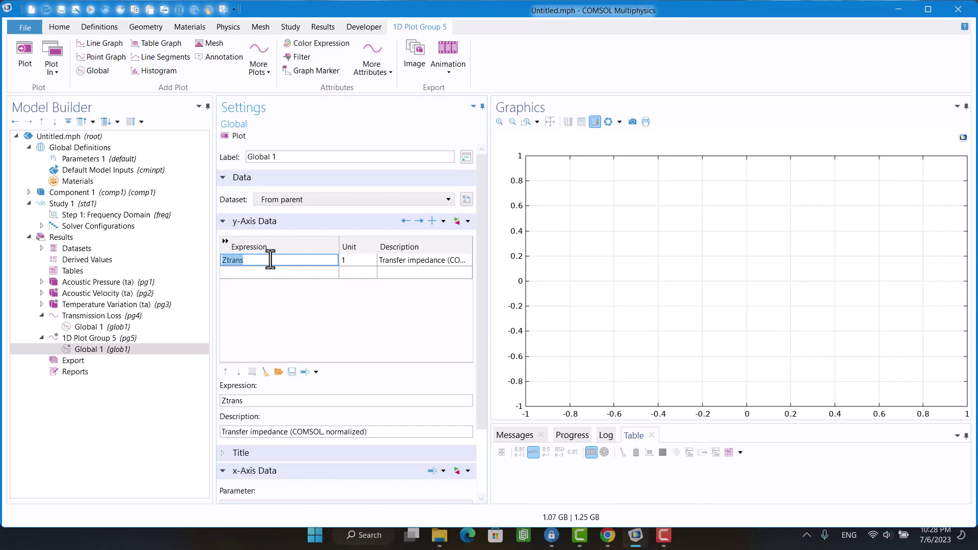
click(271, 259)
text(()
key(Right)
key(Right)
key(Right)
key(Right)
key(Right)
key(Right)
text())
key(Home)
text(Real)
key(Return)
click(240, 136)
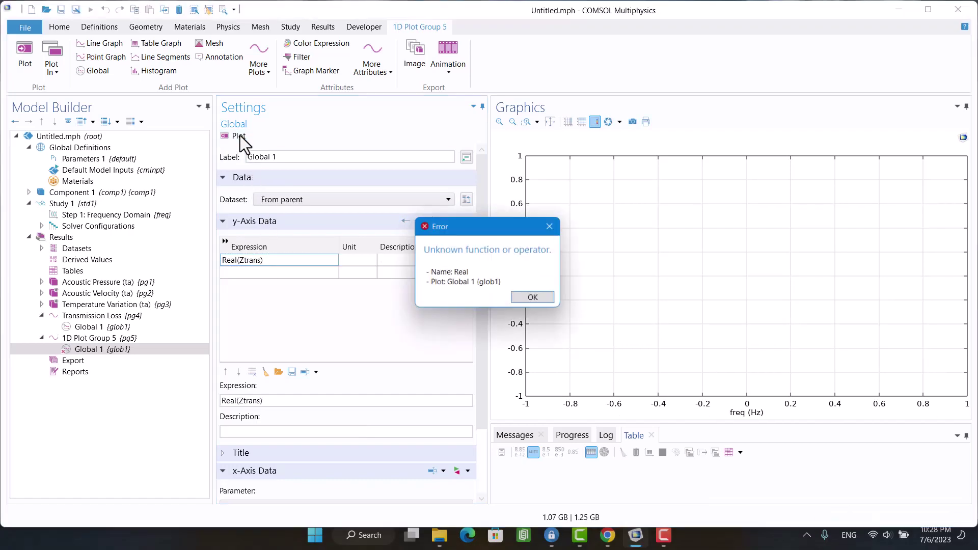
click(522, 299)
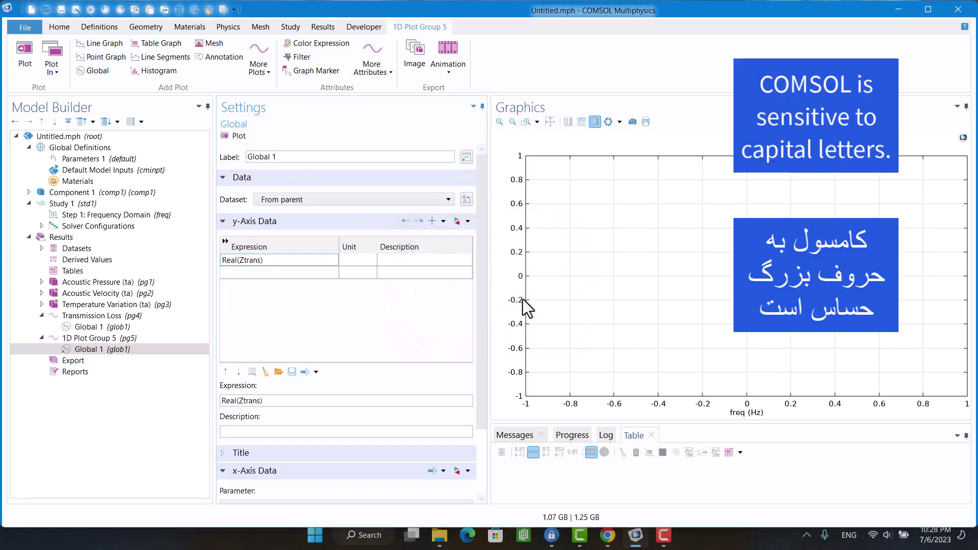
- Correct the y-axis expression to lowercase real(Ztrans) and plot it
click(225, 261)
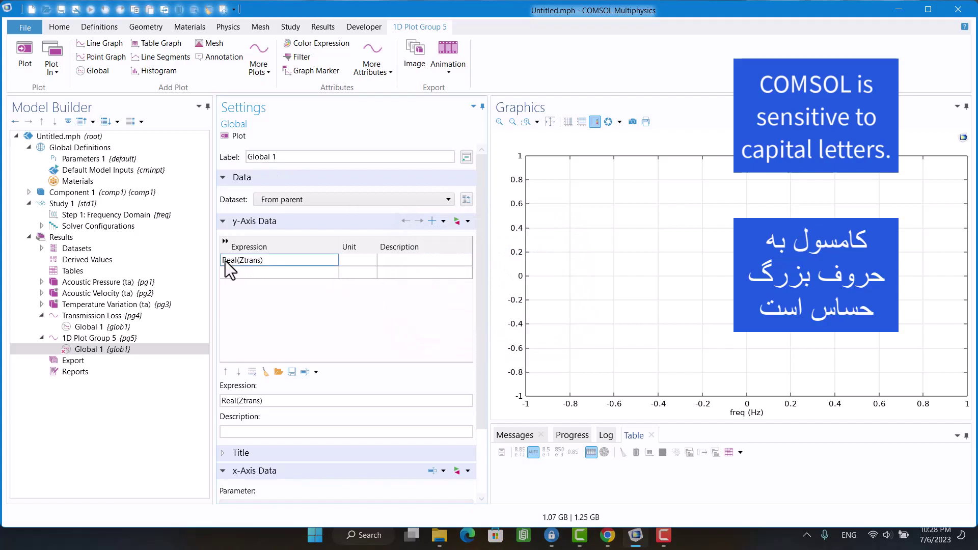
key(Delete)
text(r)
key(Return)
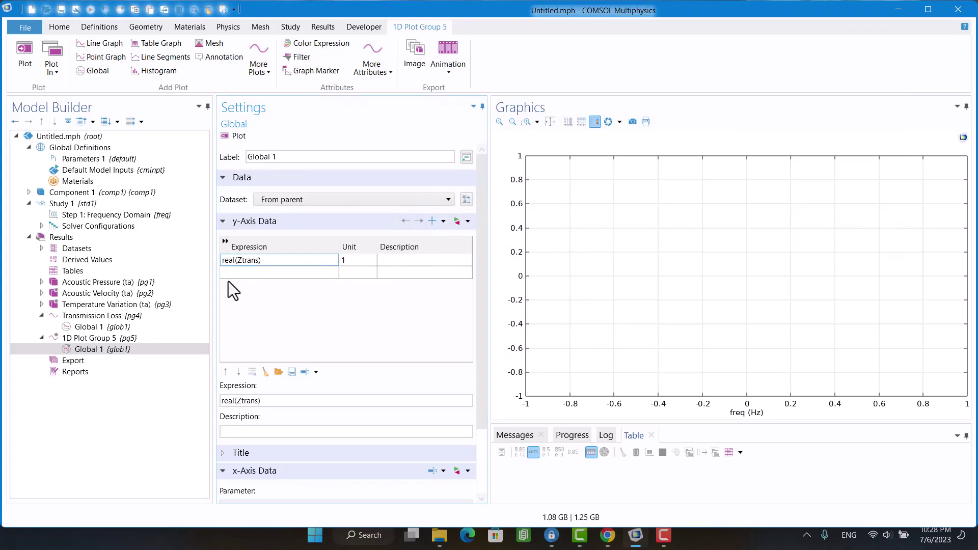
click(225, 136)
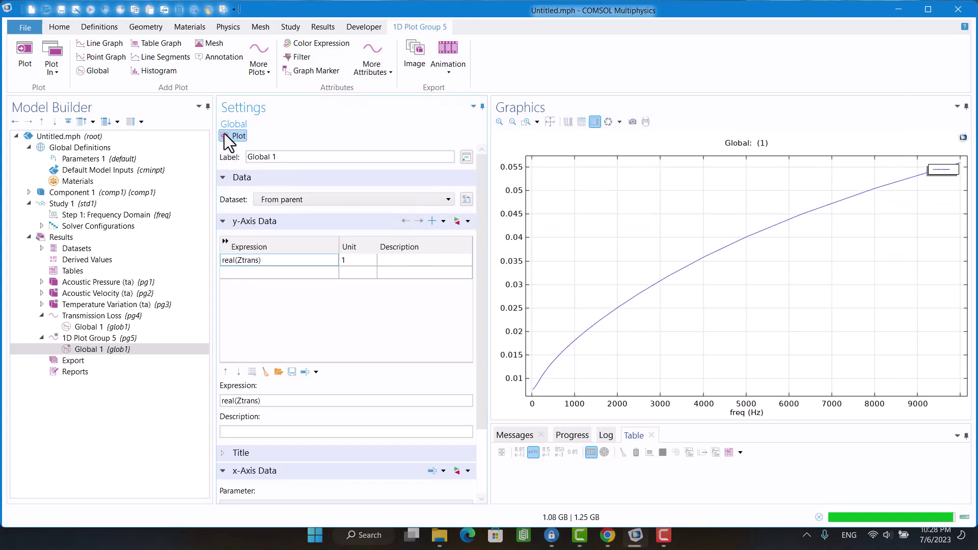
- Add imag(Ztrans) as the second y-axis expression of the Global plot and replot
click(236, 274)
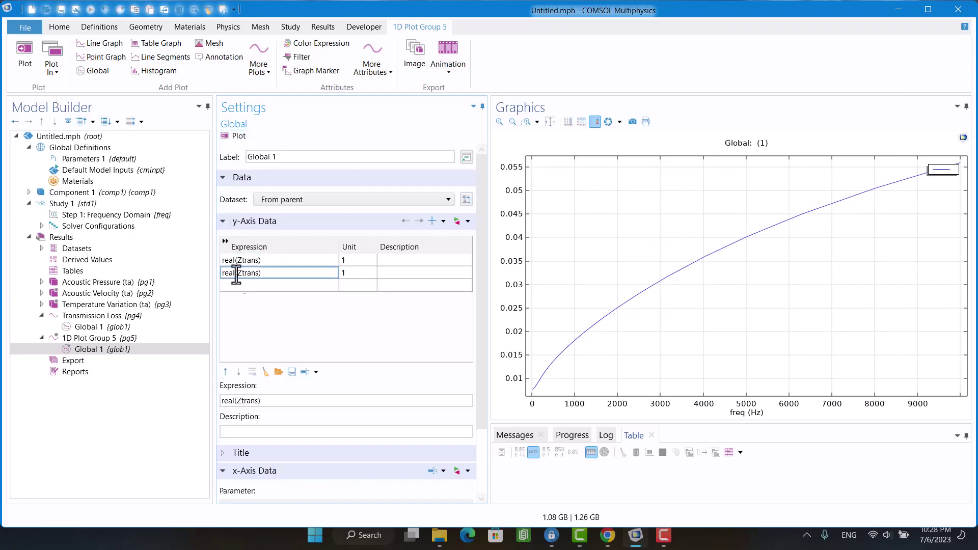
double_click(233, 273)
text(imag)
click(232, 135)
- Enable log scale on both the x-axis and y-axis of 1D Plot Group 5
click(110, 339)
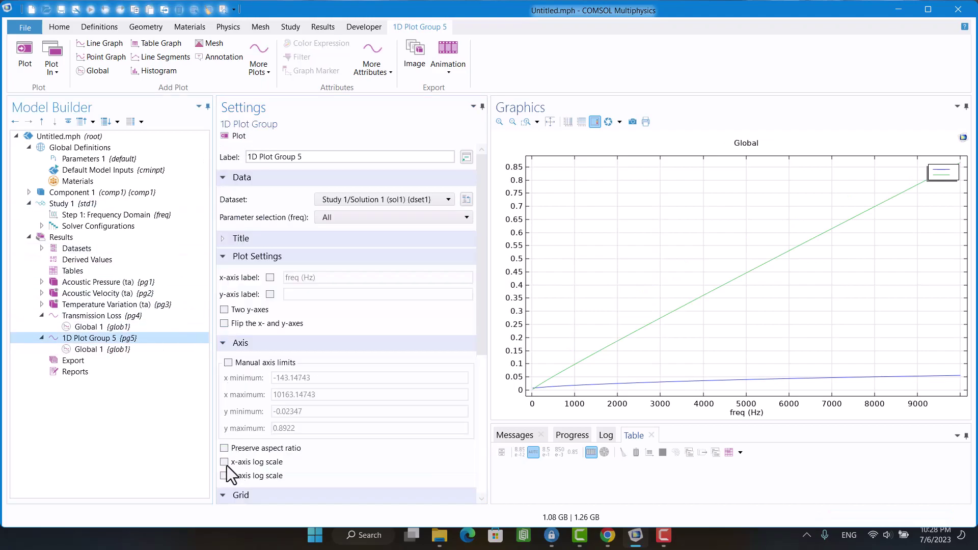
click(225, 462)
click(228, 473)
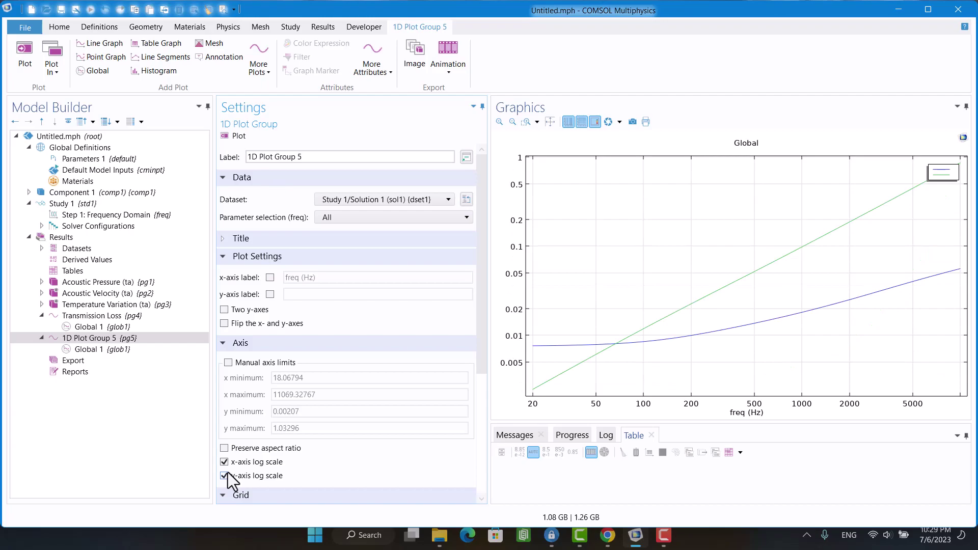
- Add abs(Ztrans) as the third y-axis expression of 1D Plot Group 5's Global plot and replot
click(97, 348)
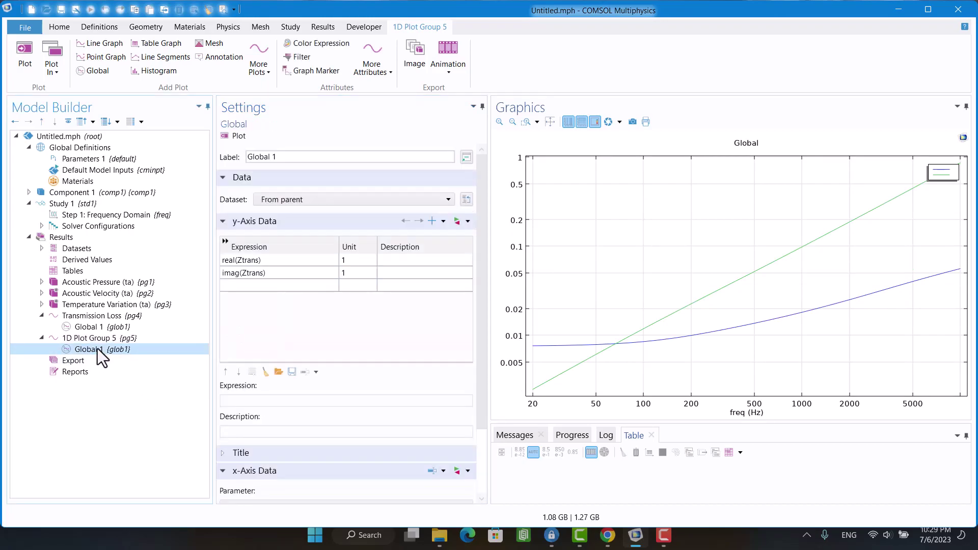
click(243, 286)
text(abs(Ztran)
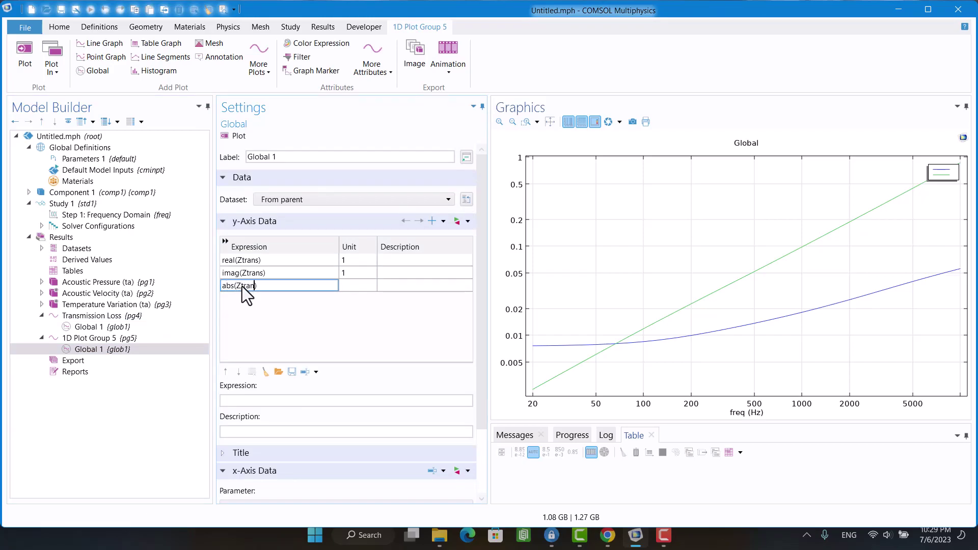
key(Return)
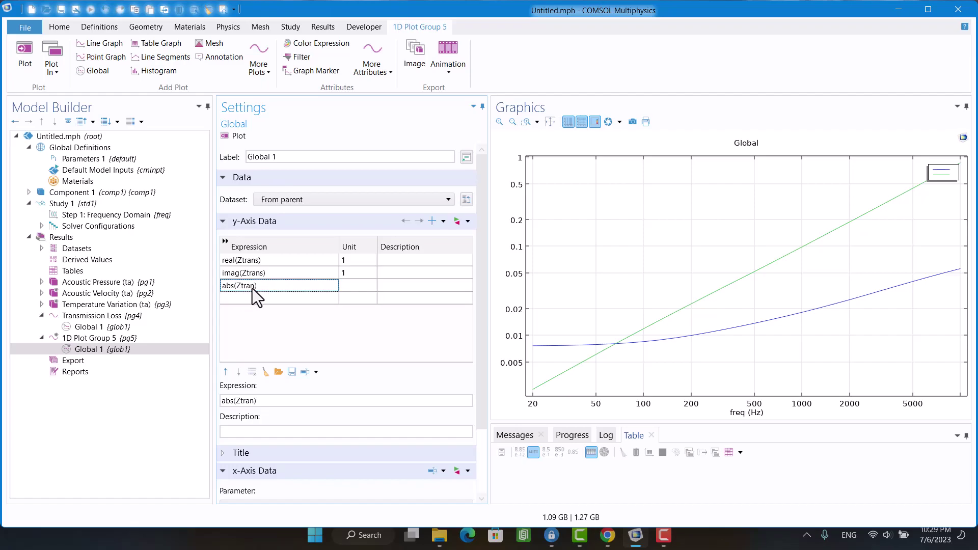
click(253, 287)
key(Return)
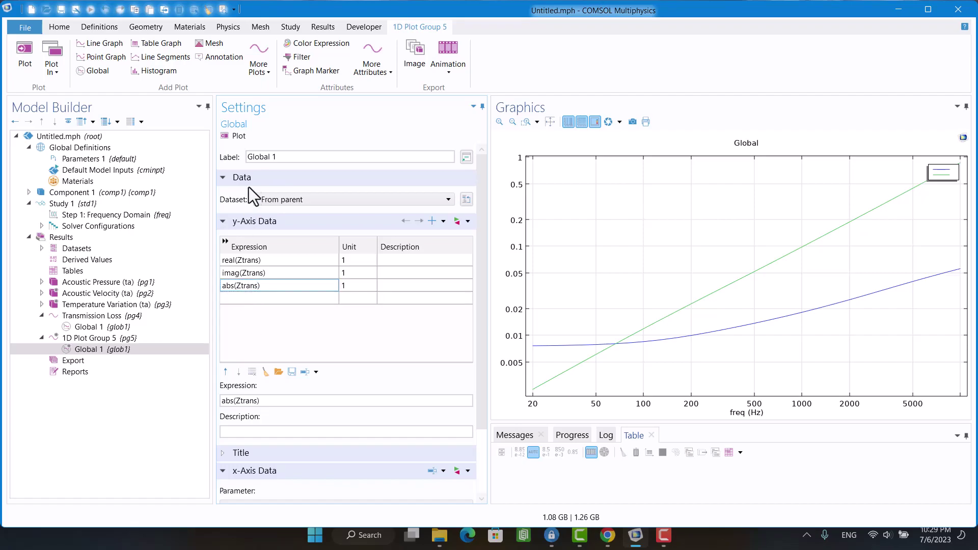
click(235, 137)
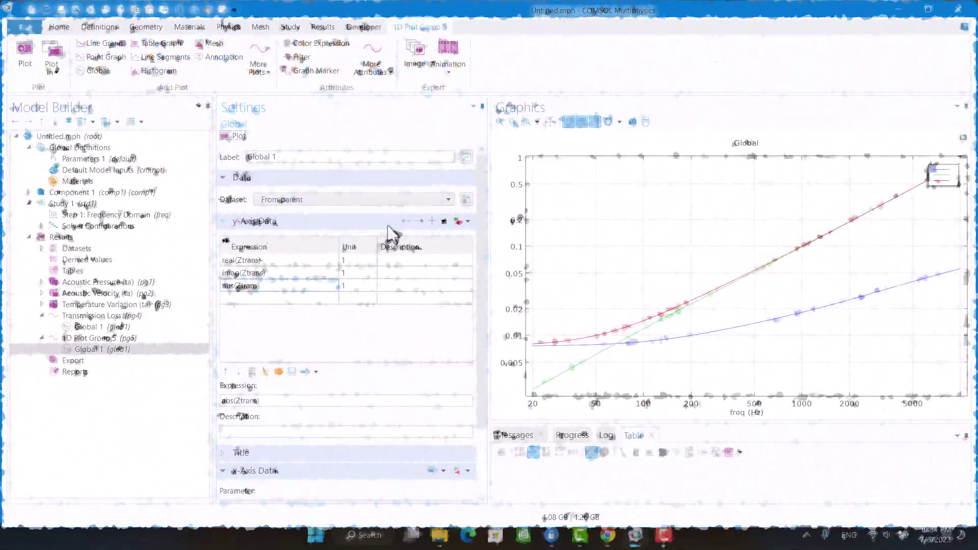
- Describe the real(Ztrans) expression as "Real (Ztrans)" and refresh the plot legend
click(408, 263)
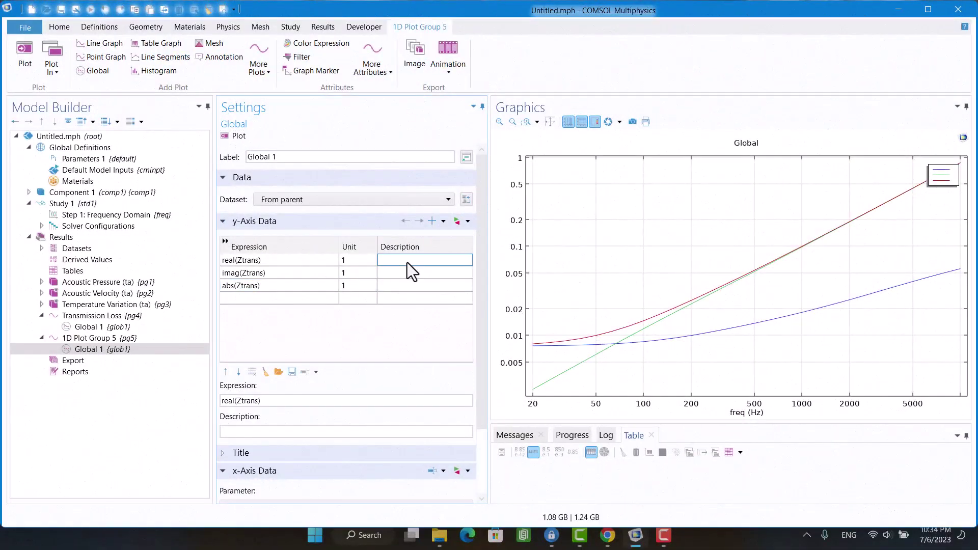
text(Real (Ztrans)
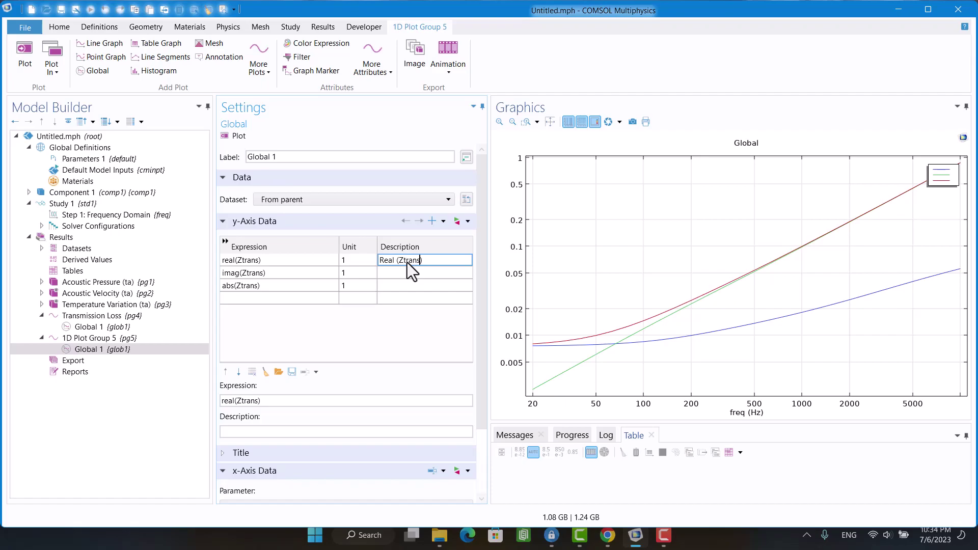
key(Return)
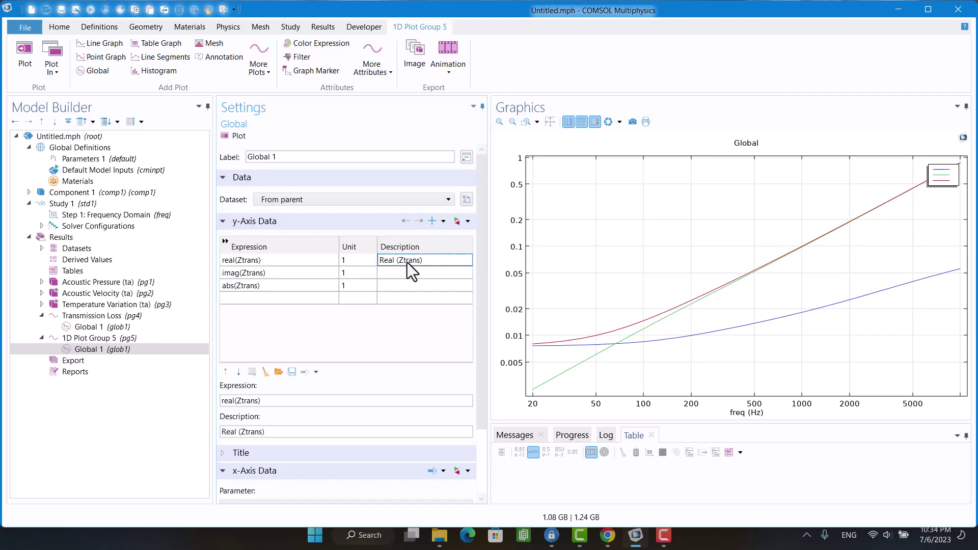
click(234, 140)
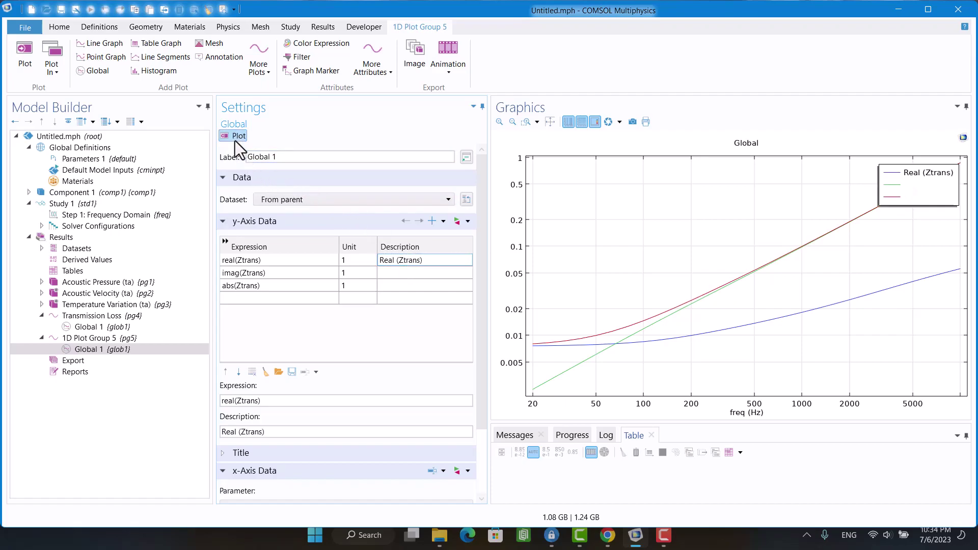
- Set the descriptions of the imaginary and absolute expressions to "imag(Ztrans)" and "Ztrans", and replot
click(285, 274)
click(416, 274)
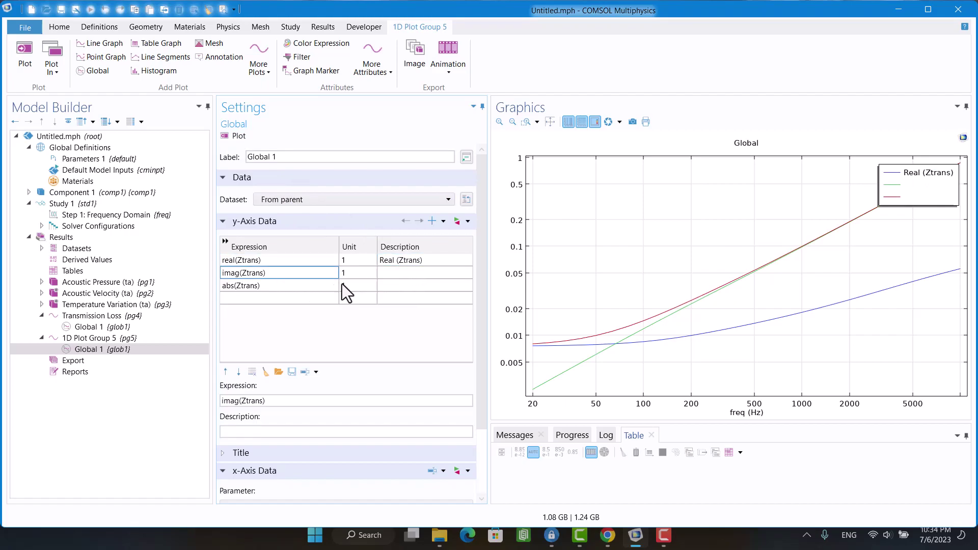
text(imag(Ztrans))
click(276, 286)
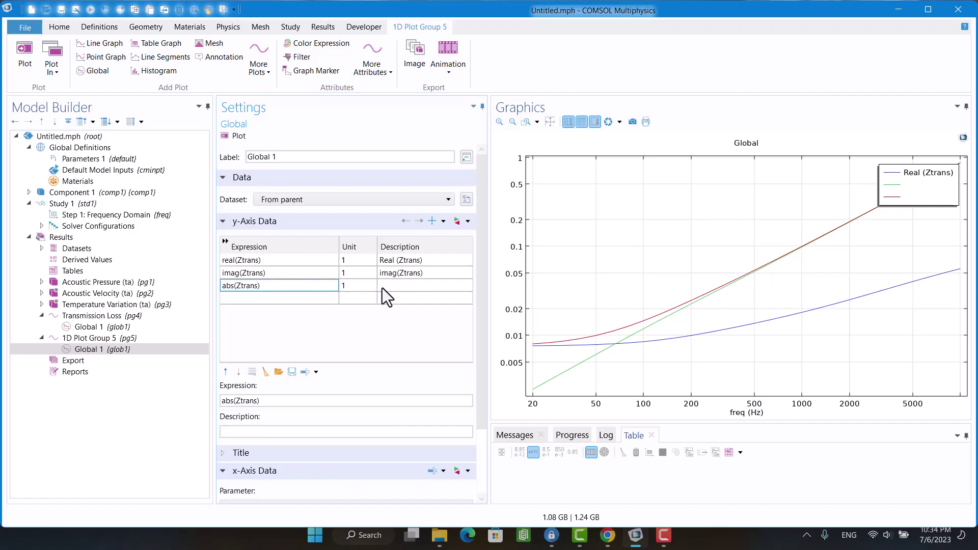
click(399, 287)
text(abs(Ztrans))
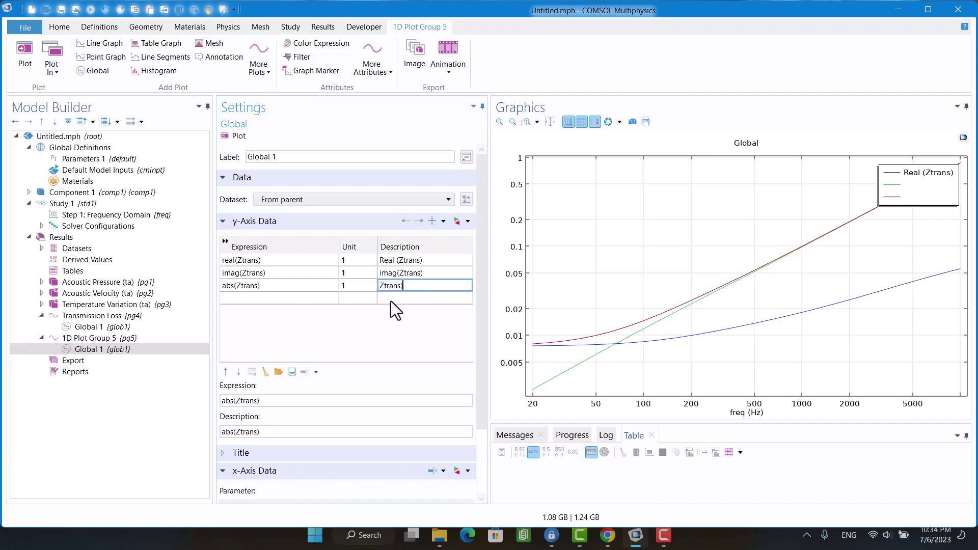
key(Return)
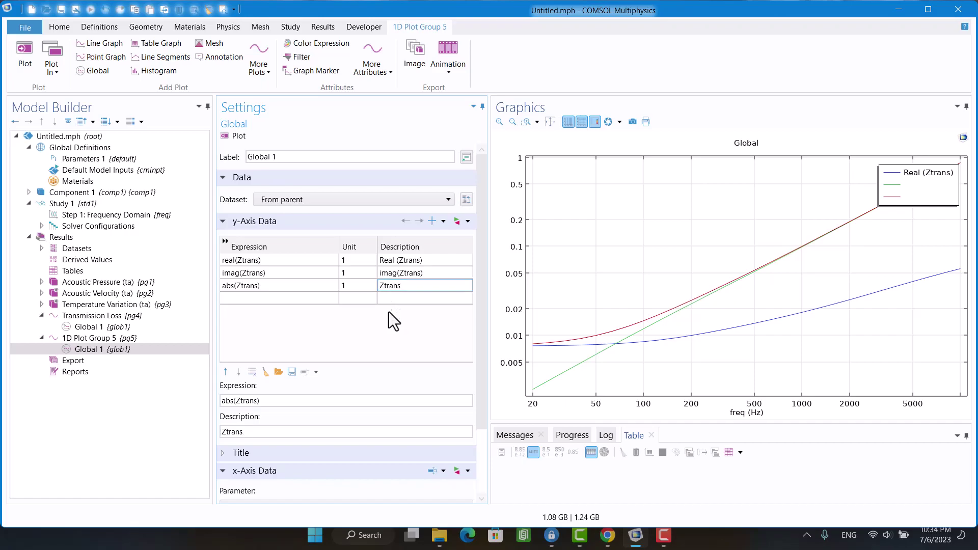
click(234, 135)
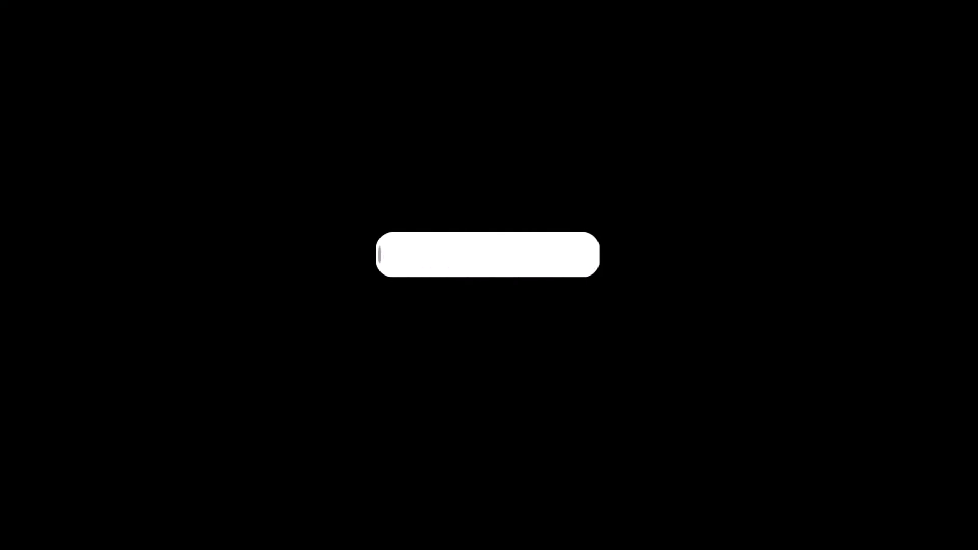